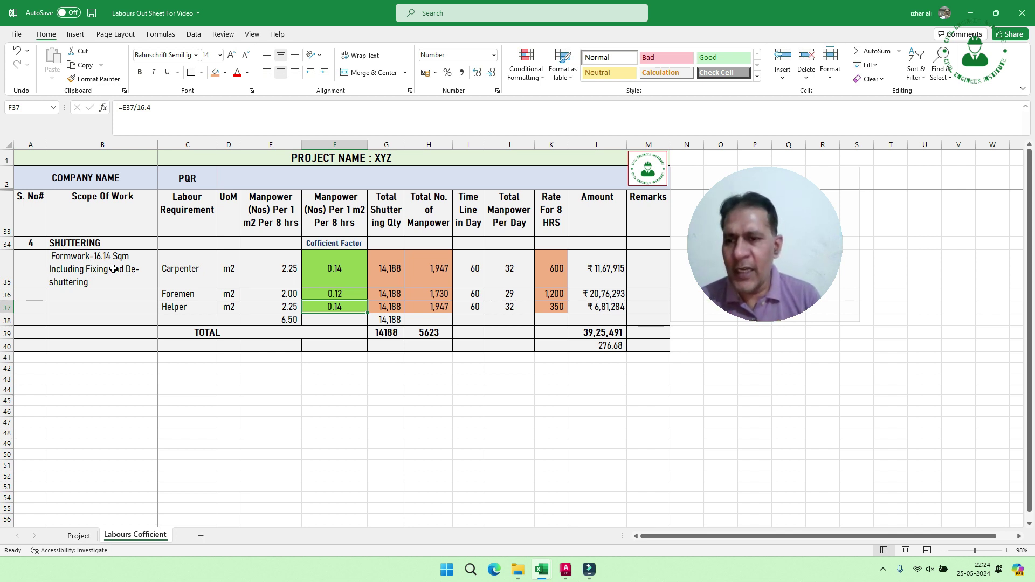
# Examine the shuttering manpower per 8 hours for carpenter, foreman and helper in E35:E37, with the total in E38 and the column heading
pyautogui.click(272, 276)
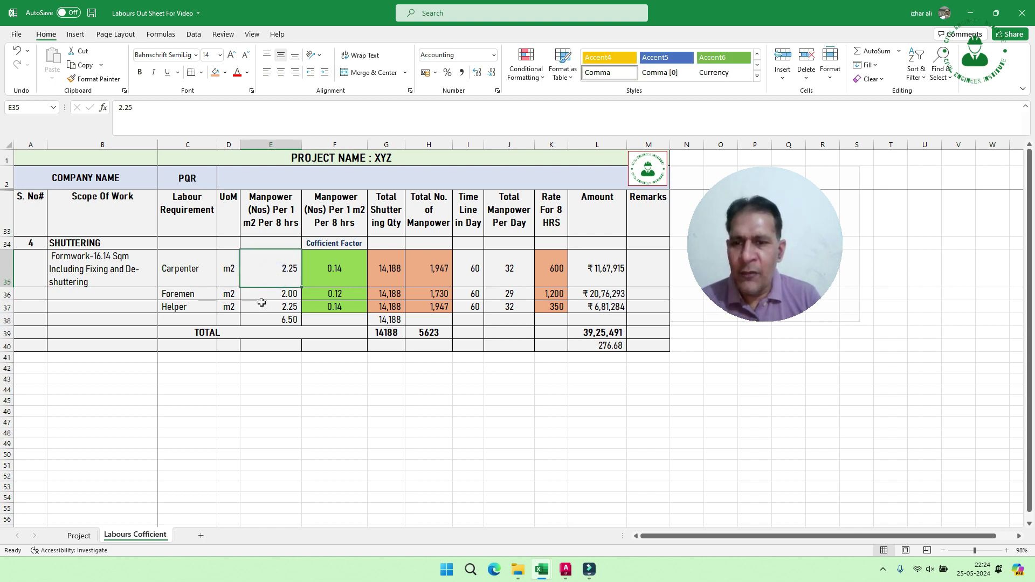
pyautogui.click(289, 294)
pyautogui.click(280, 307)
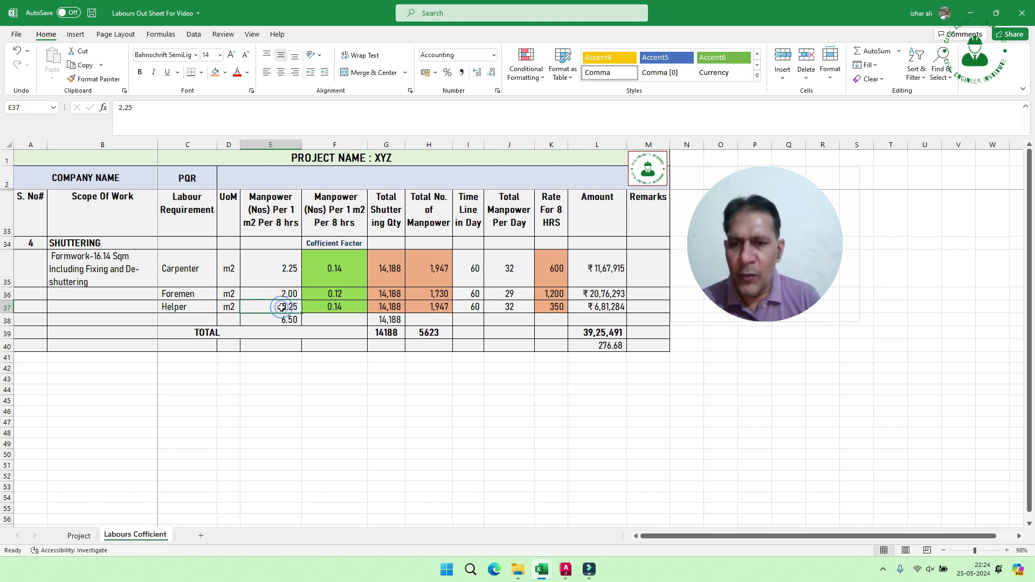
pyautogui.moveTo(285, 262); pyautogui.dragTo(286, 308)
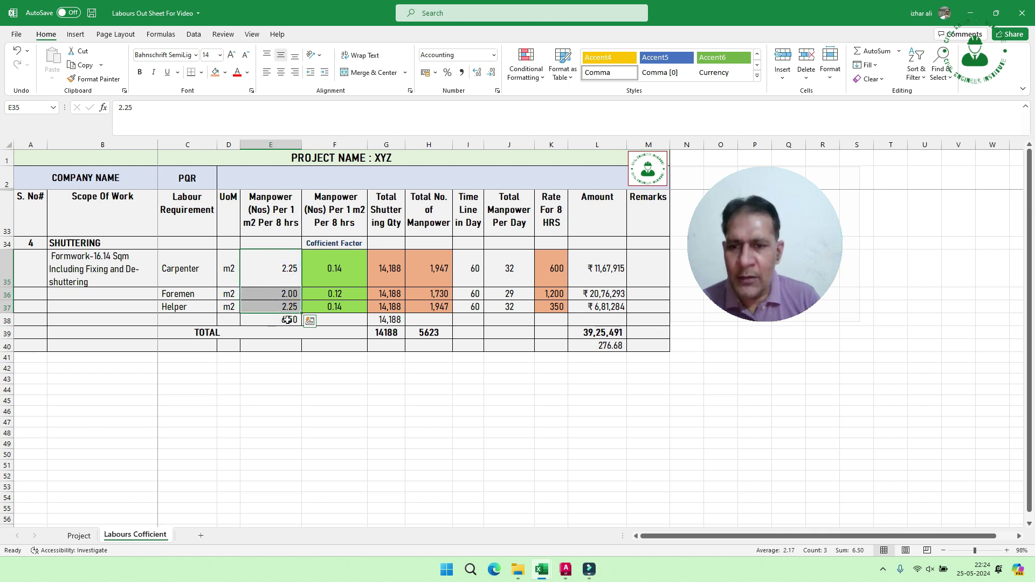
pyautogui.click(287, 319)
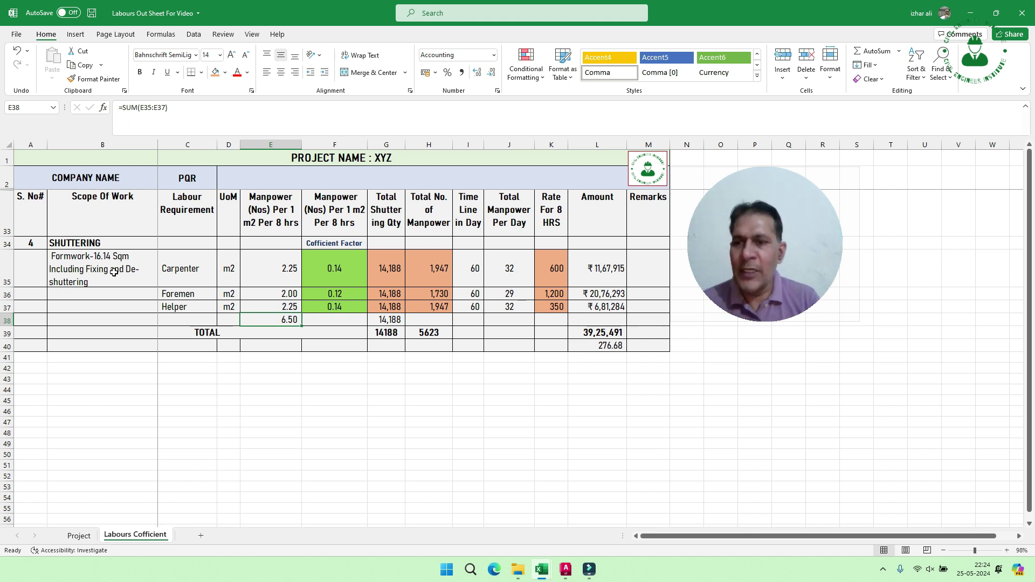
pyautogui.click(267, 206)
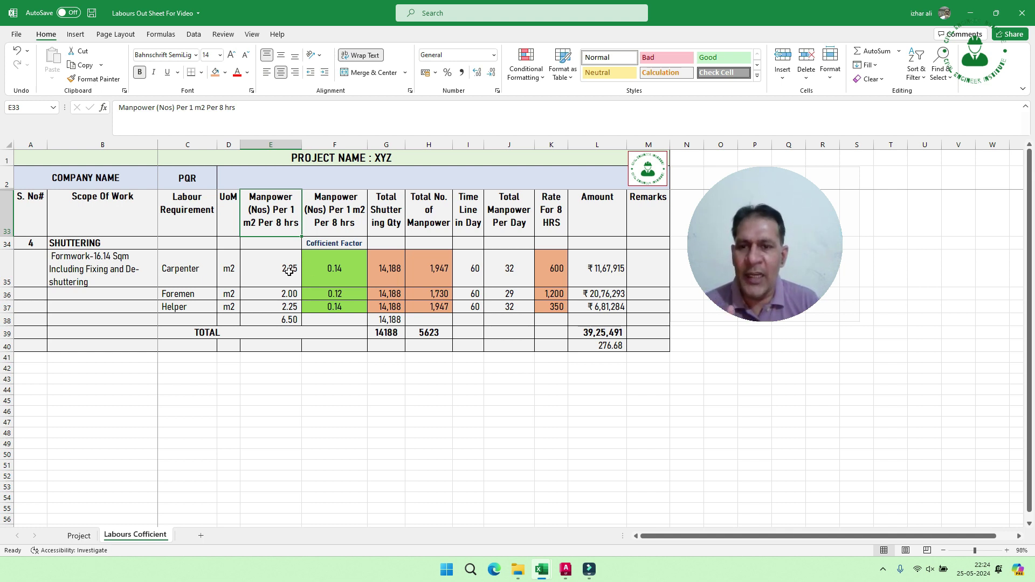
# Inspect the coefficient factor formulas for the carpenter and helper rows in column F of the shuttering section
pyautogui.click(346, 276)
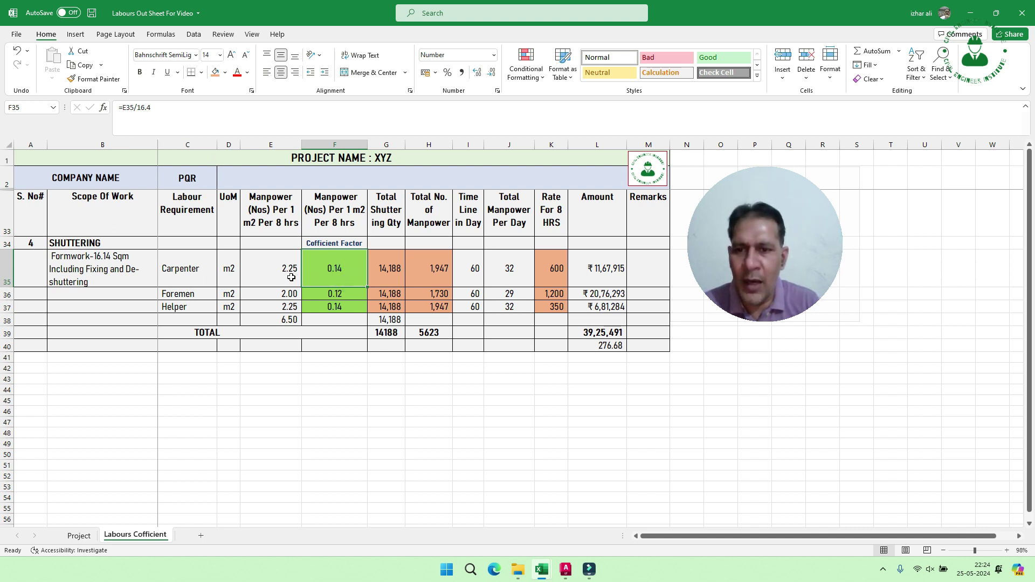
pyautogui.doubleClick(346, 275)
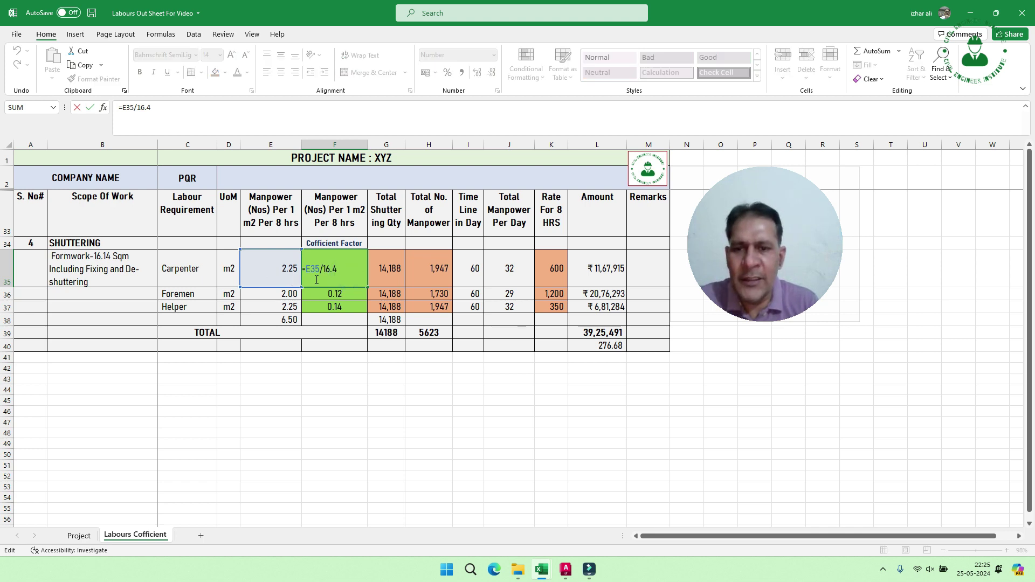
pyautogui.press('Return')
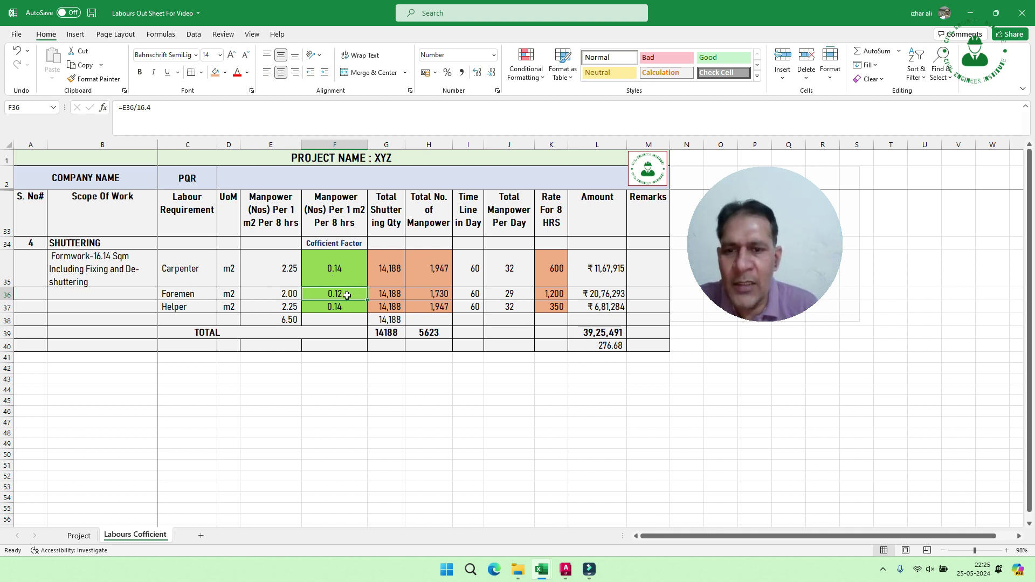
pyautogui.click(189, 306)
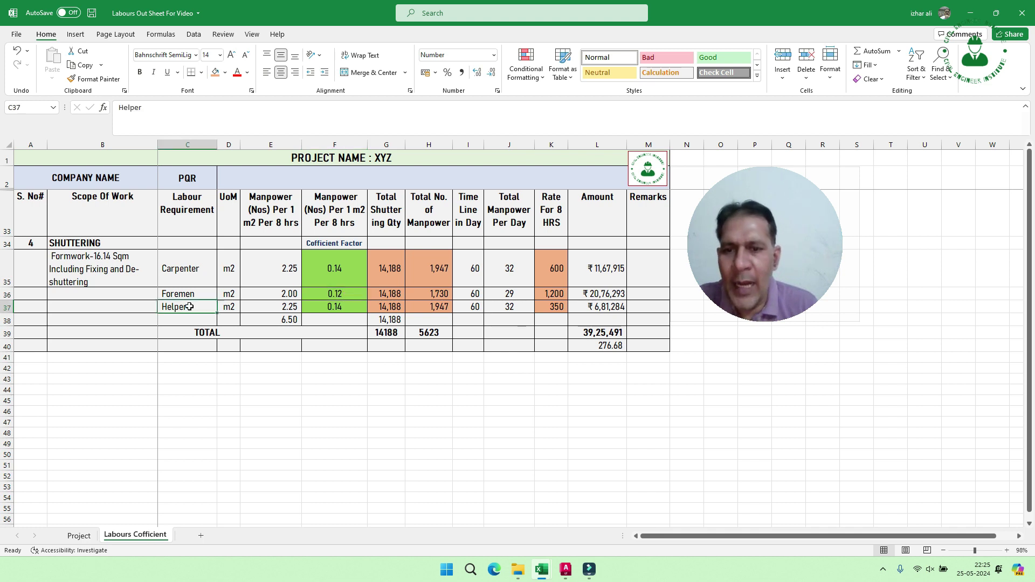
pyautogui.click(341, 306)
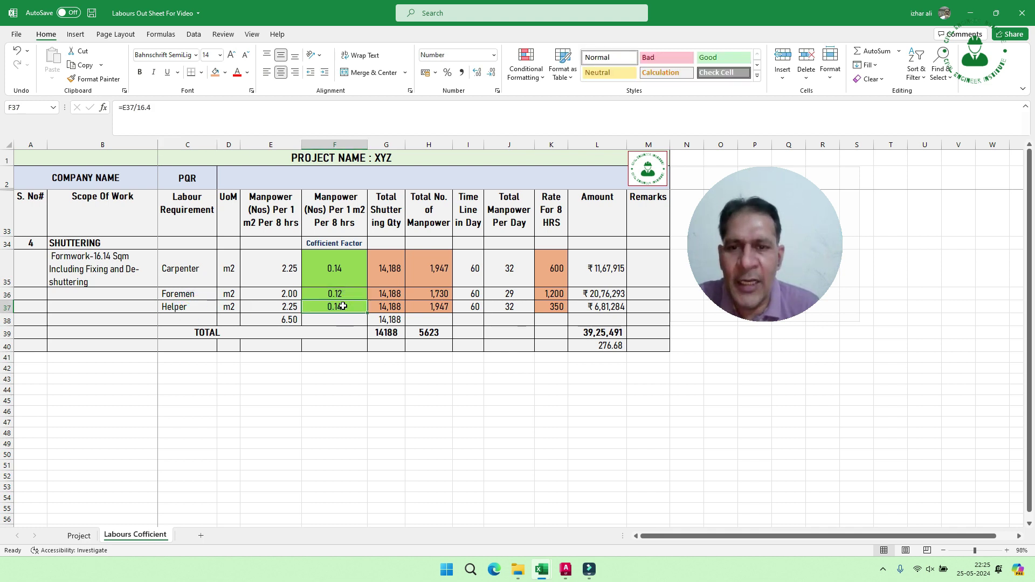
# Compare the carpenter's total shuttering quantity in G35 with the Shuttering Work quantity on the Project sheet
pyautogui.click(377, 274)
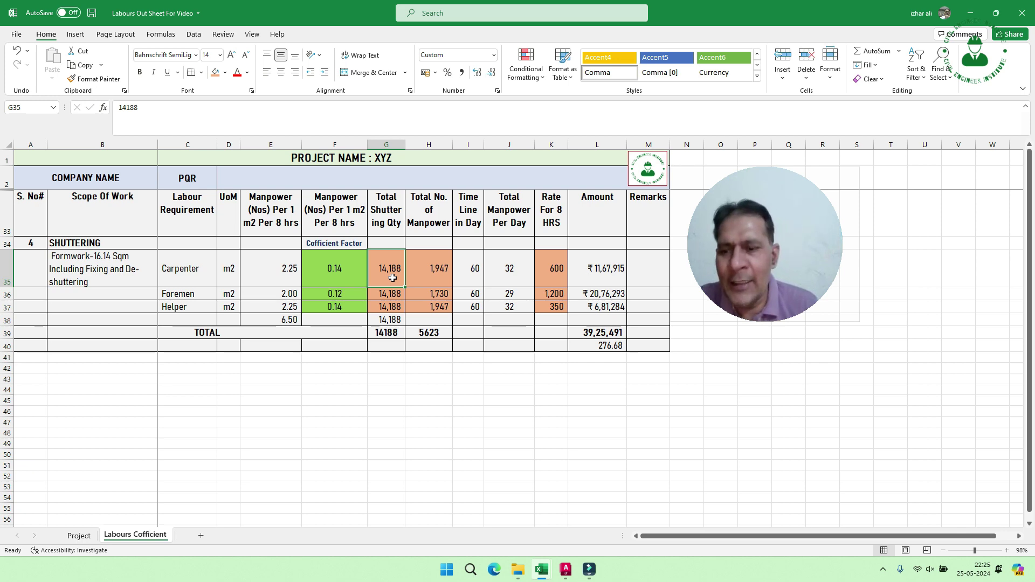
pyautogui.click(79, 535)
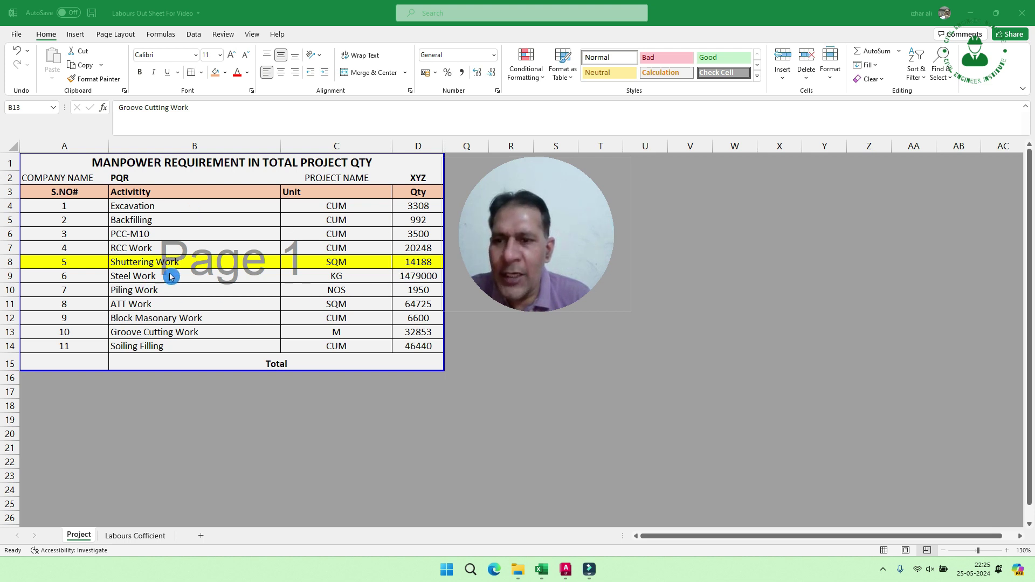
pyautogui.click(426, 263)
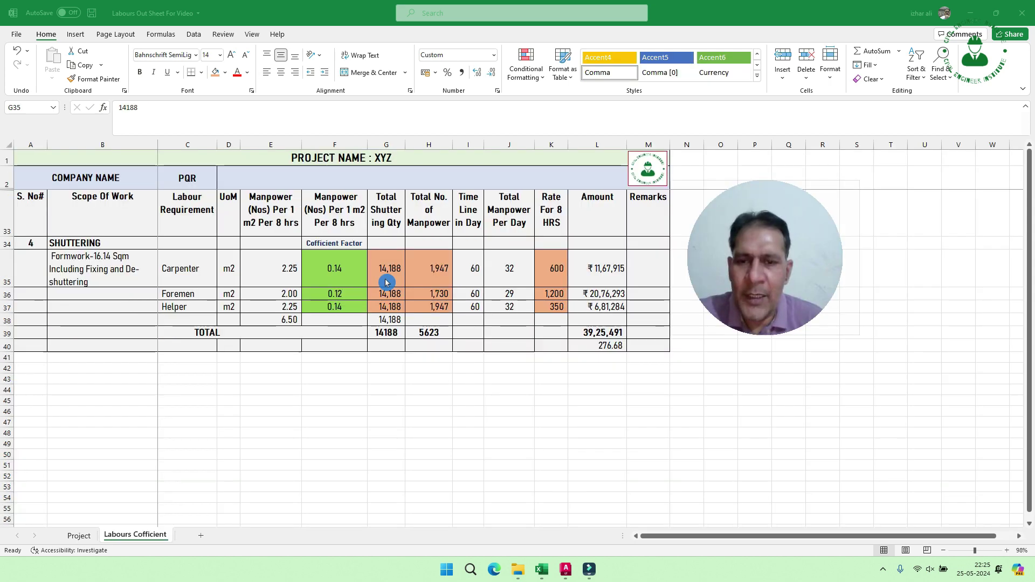
pyautogui.click(388, 281)
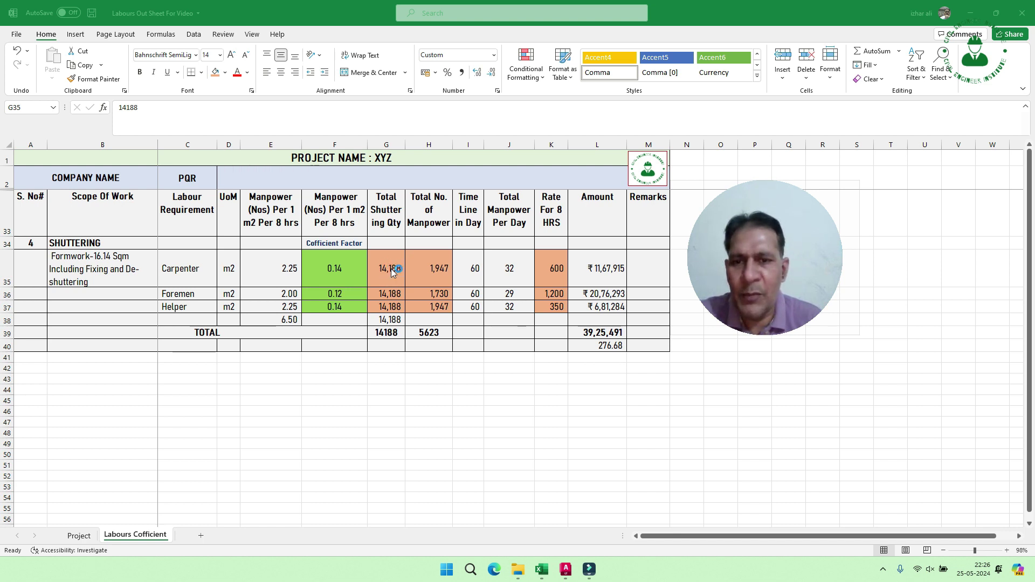
pyautogui.click(392, 272)
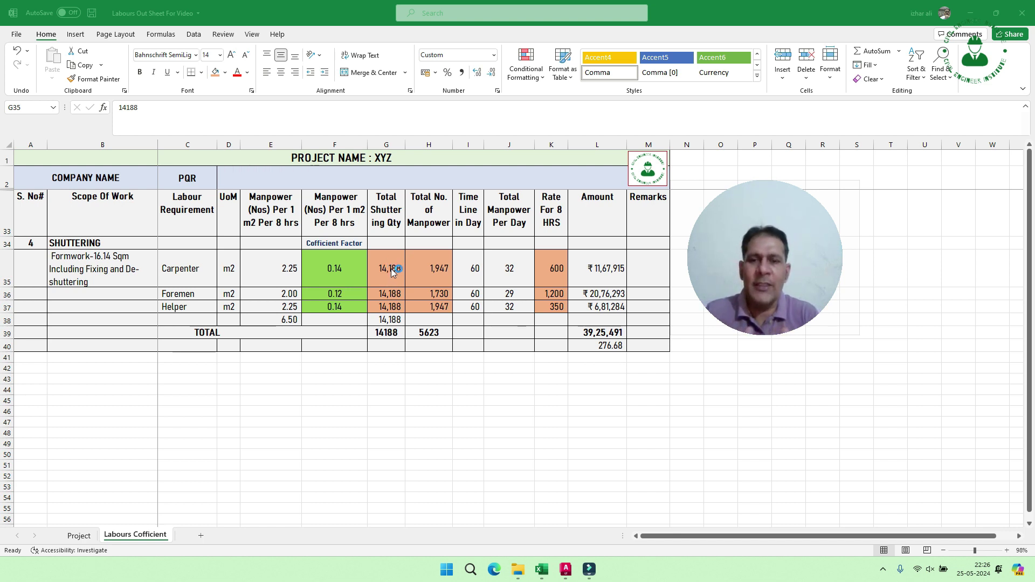
pyautogui.click(392, 271)
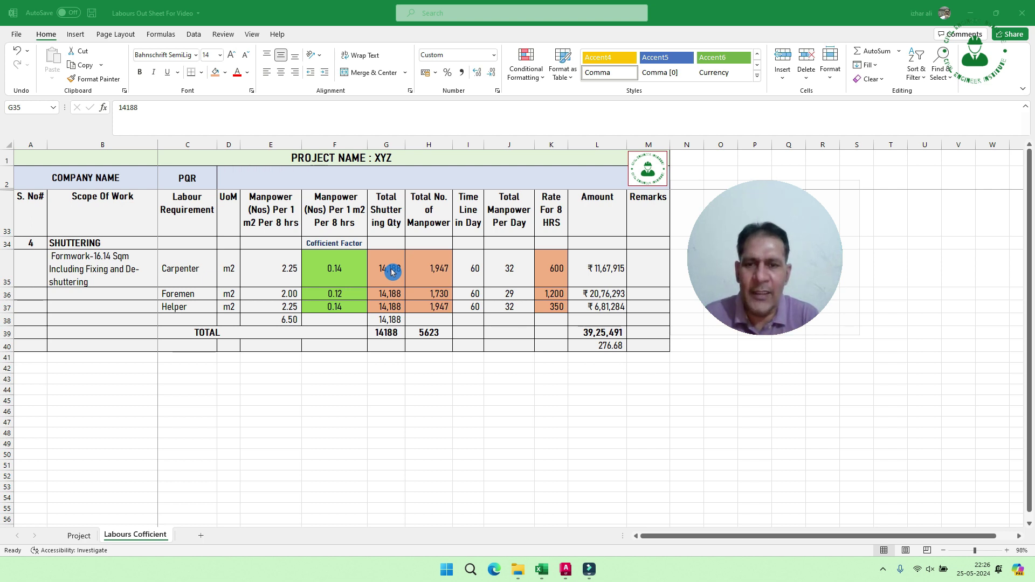
pyautogui.click(392, 272)
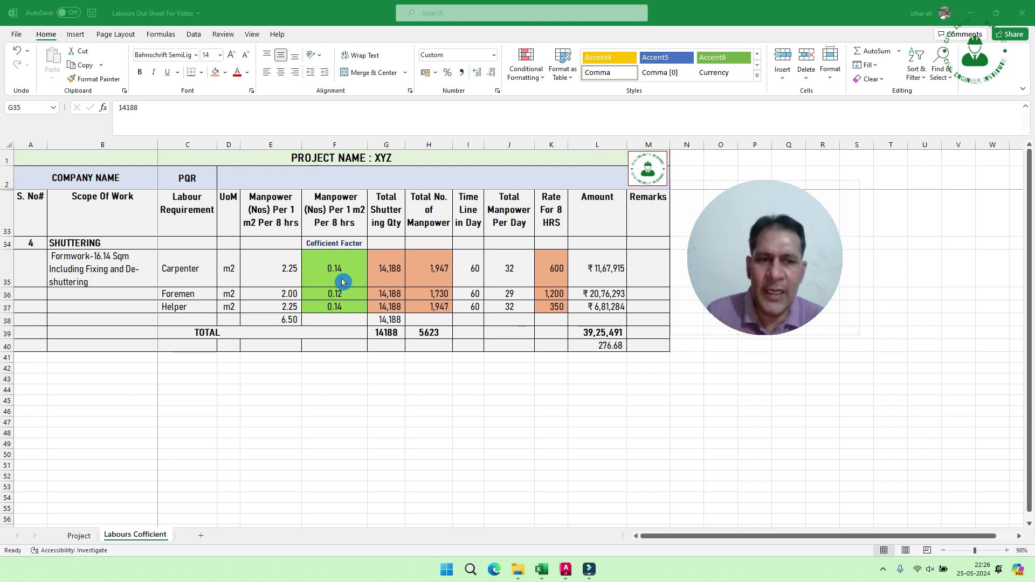
# Inspect the total manpower formulas in H35:H37 and their overall sum in H39
pyautogui.doubleClick(434, 275)
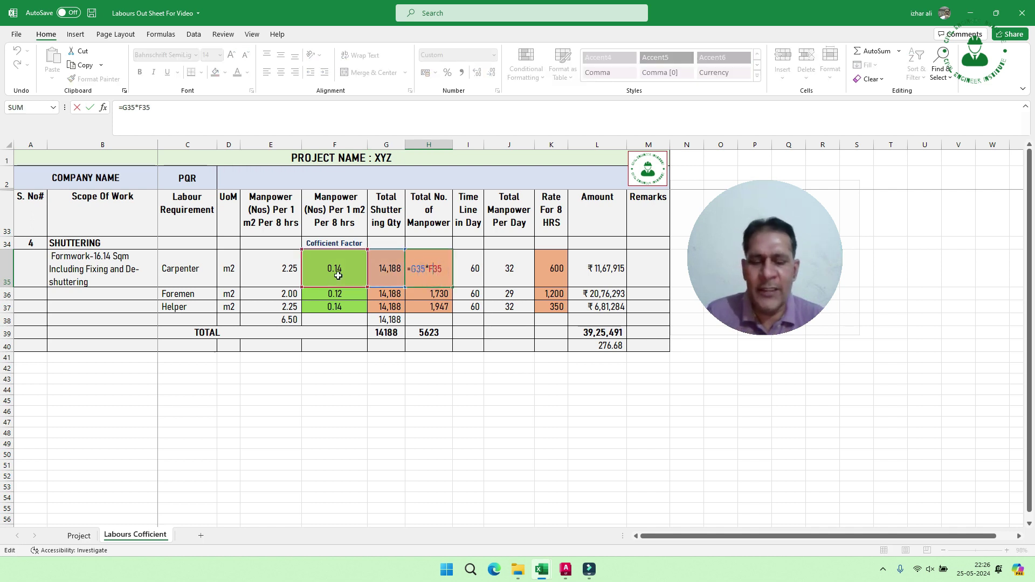
pyautogui.press('Return')
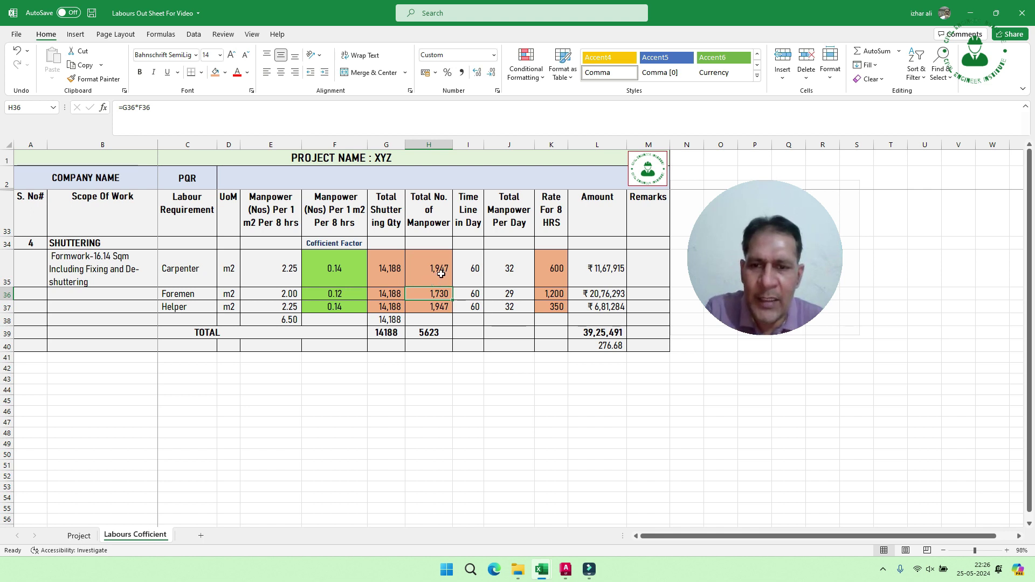
pyautogui.click(444, 308)
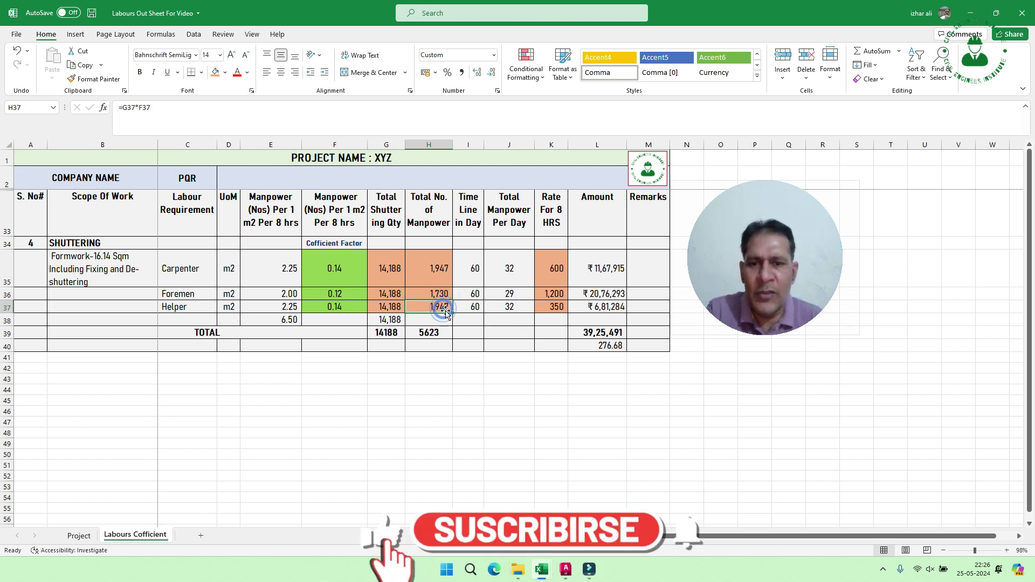
pyautogui.moveTo(435, 271); pyautogui.dragTo(434, 320)
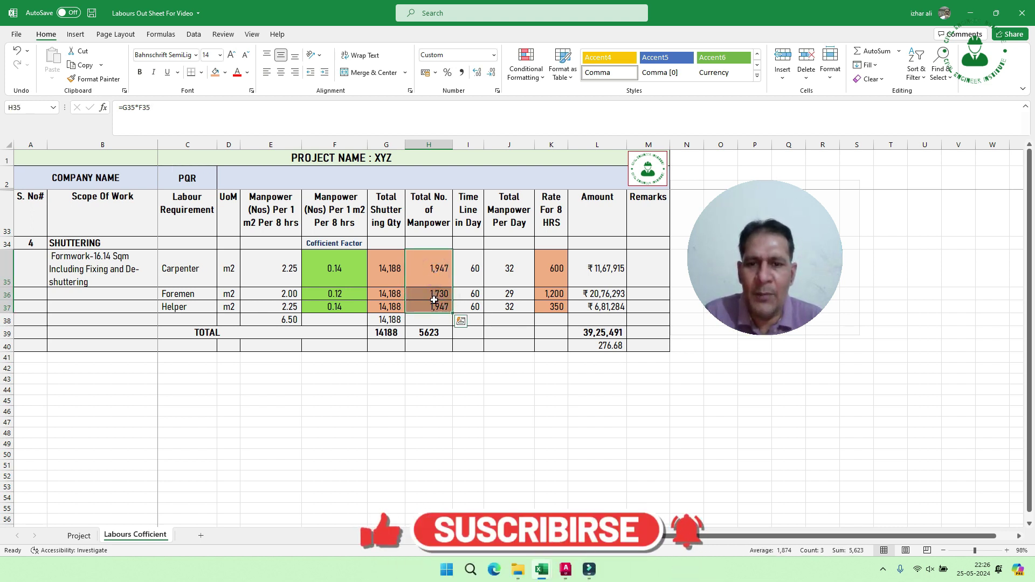
pyautogui.click(435, 332)
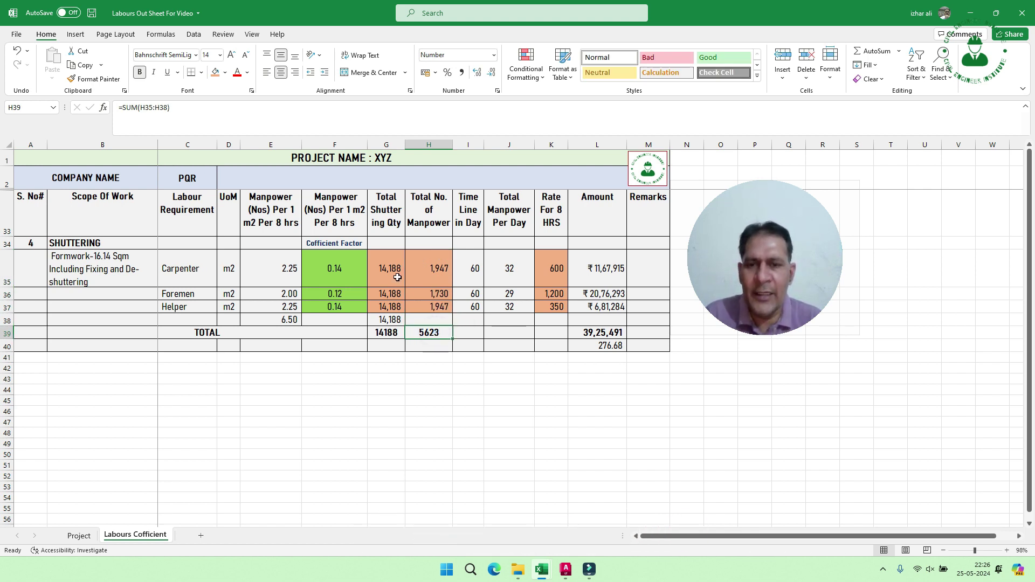
pyautogui.click(443, 332)
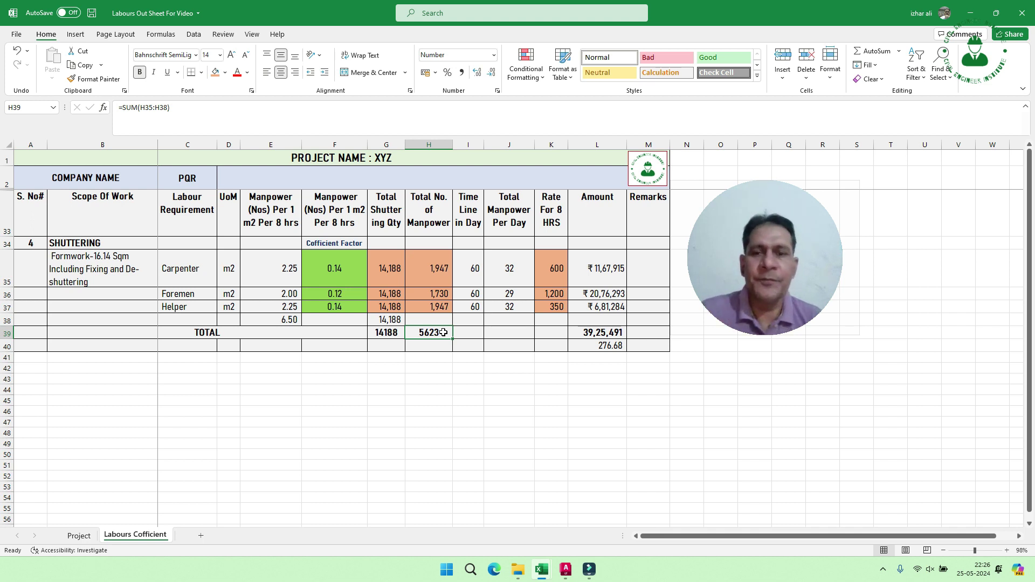
# Check the carpenter's time line in days and the manpower-per-day formulas in J35:J37, including the sum of that range
pyautogui.click(465, 279)
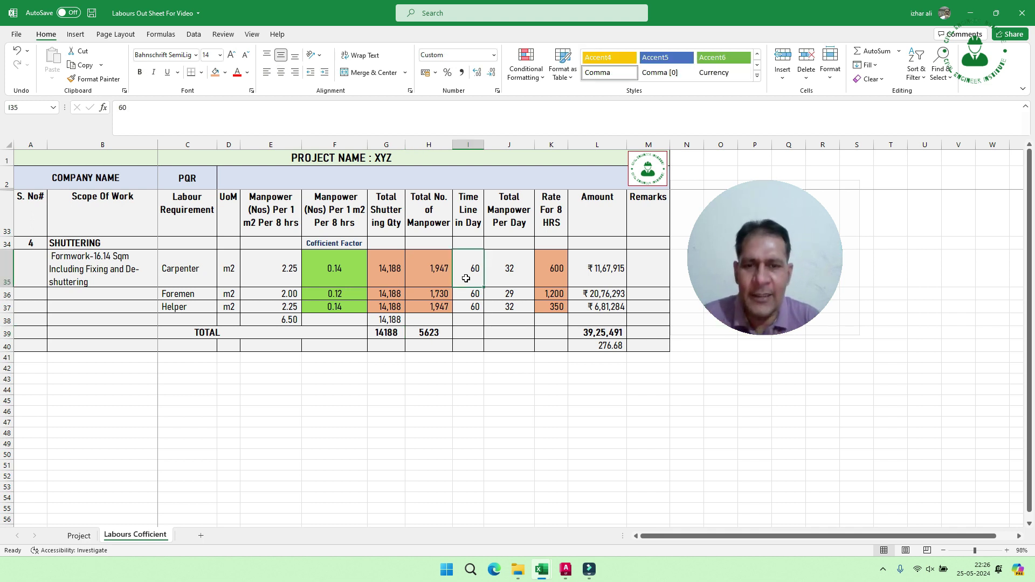
pyautogui.click(445, 278)
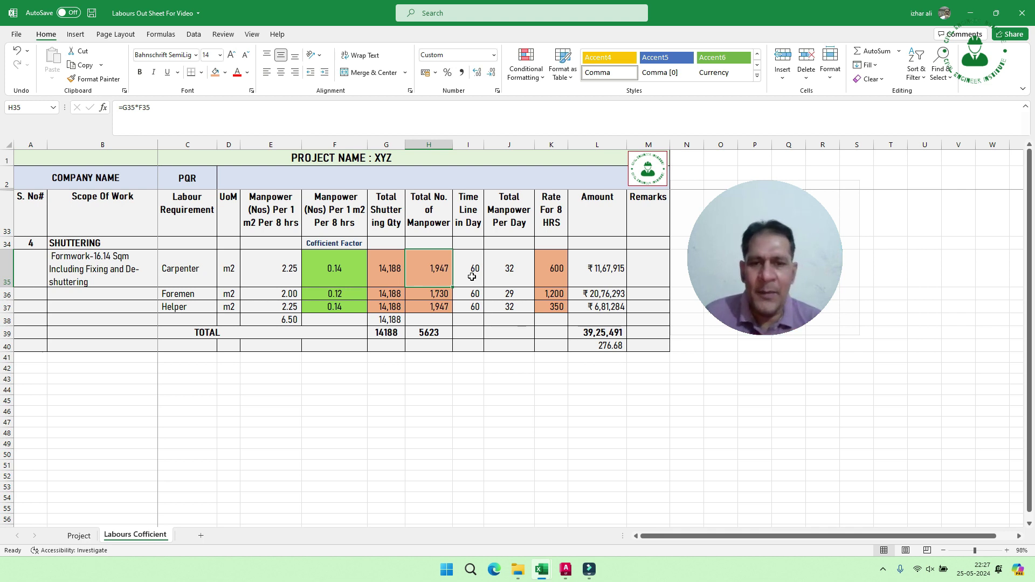
pyautogui.click(515, 273)
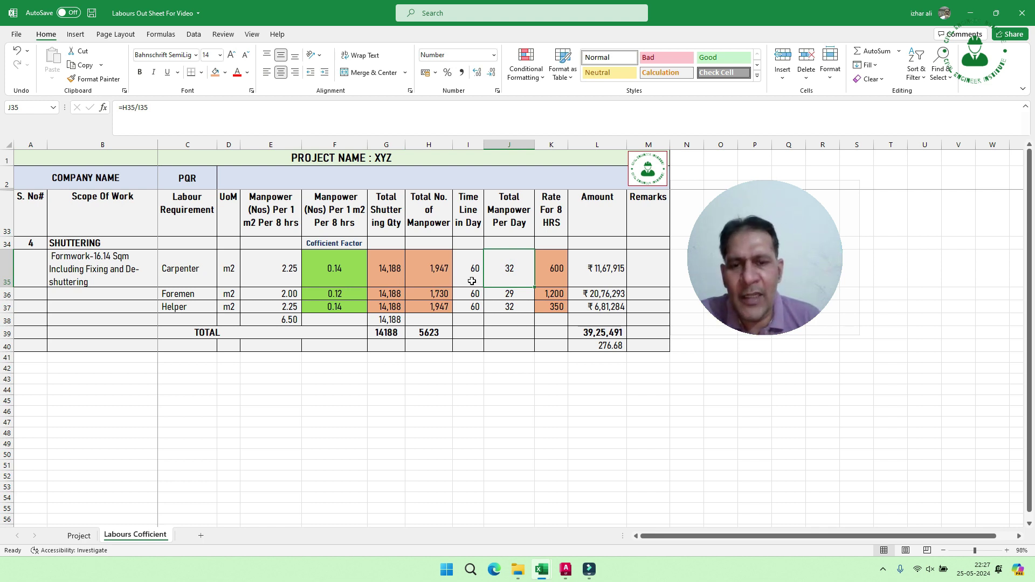
pyautogui.doubleClick(515, 278)
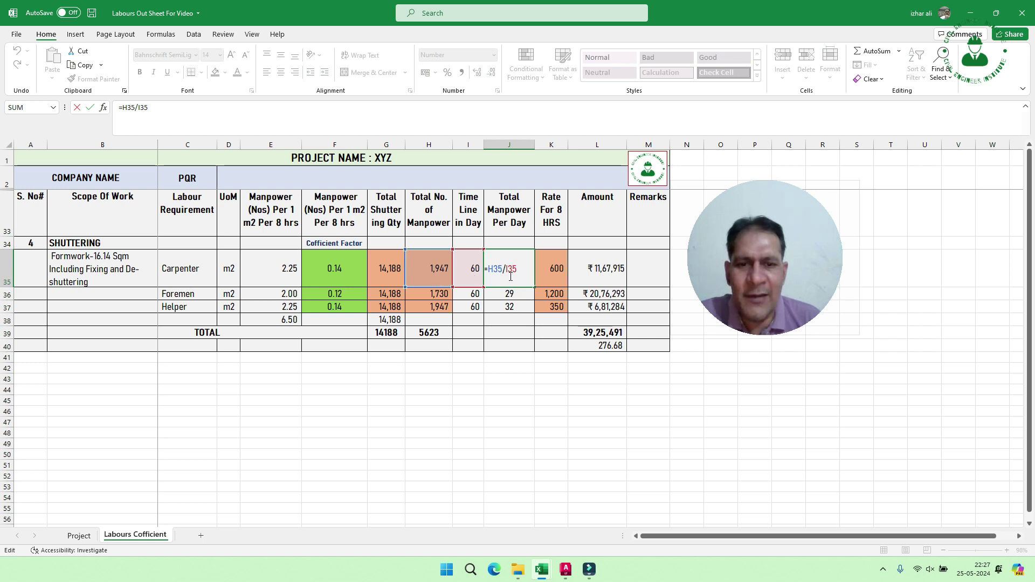
pyautogui.press('Return')
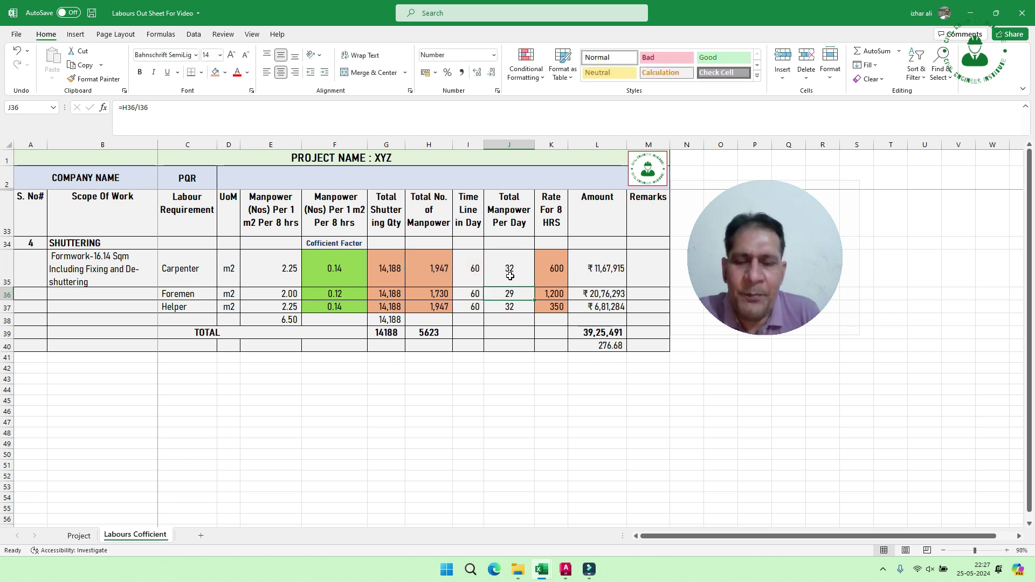
pyautogui.click(515, 307)
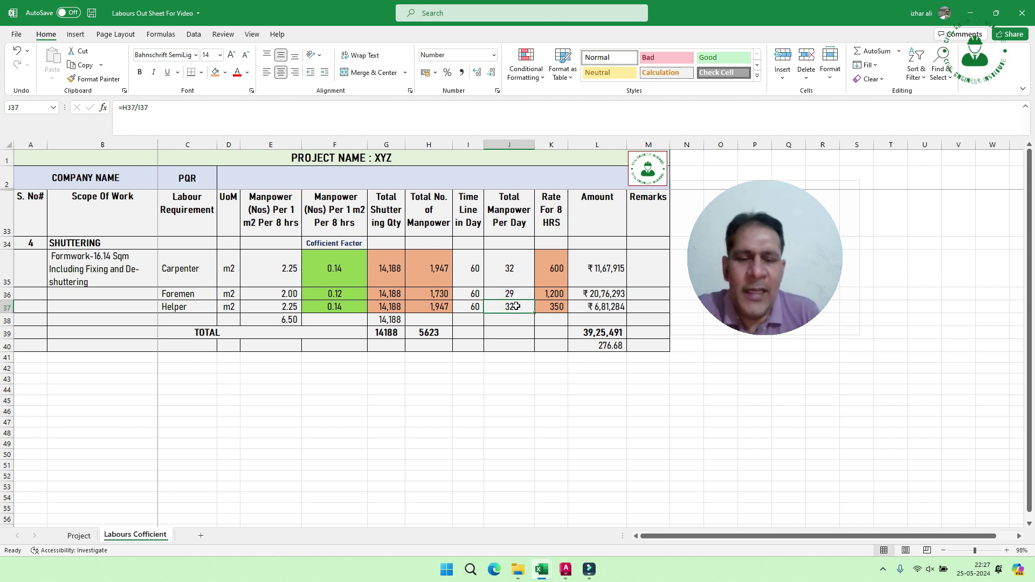
pyautogui.moveTo(511, 272); pyautogui.dragTo(511, 306)
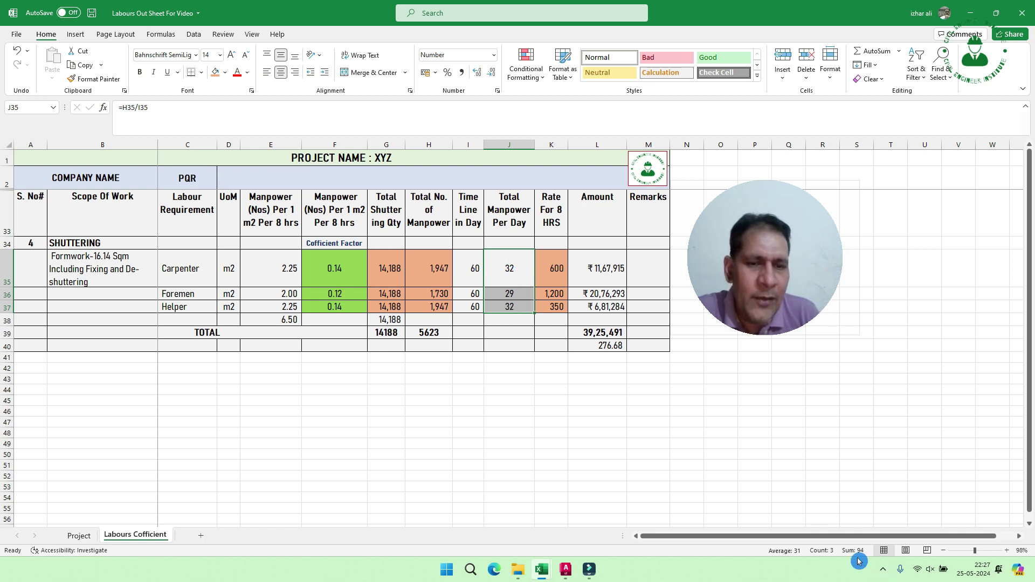
# Review the daily manpower for carpenter, foreman and helper in column J, and the carpenter's 8-hour rate in K35
pyautogui.click(509, 276)
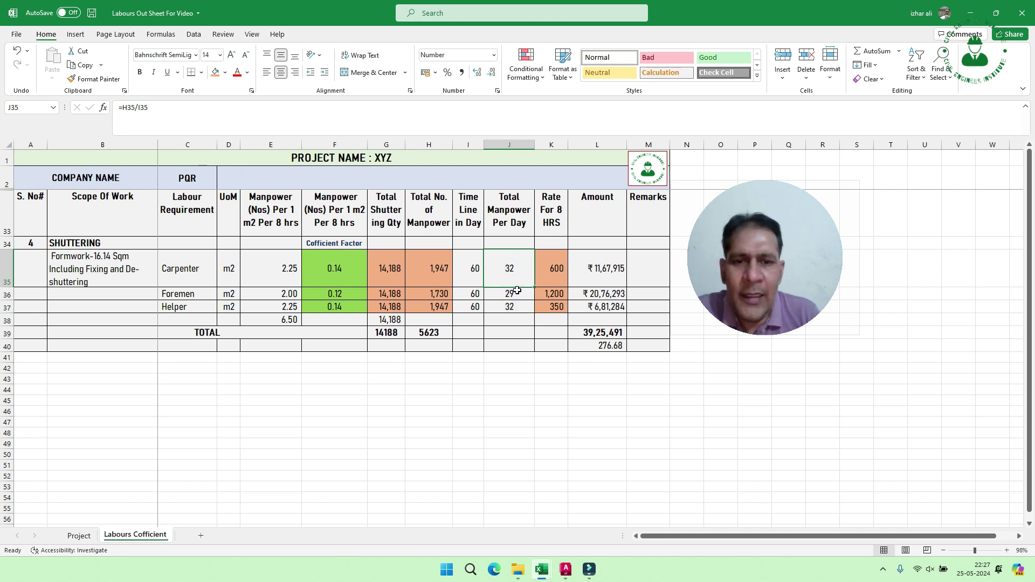
pyautogui.click(518, 308)
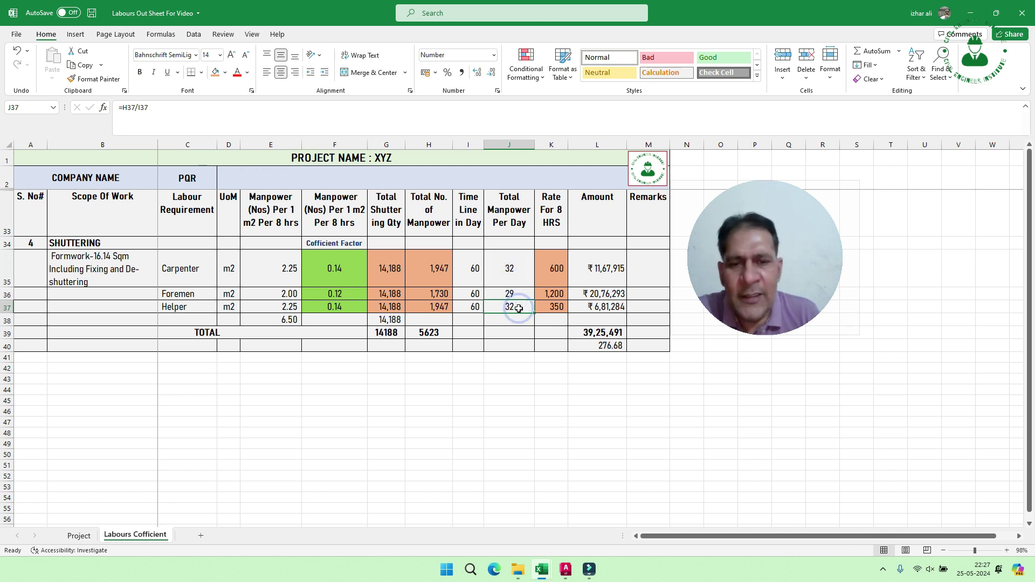
pyautogui.click(509, 266)
pyautogui.click(513, 291)
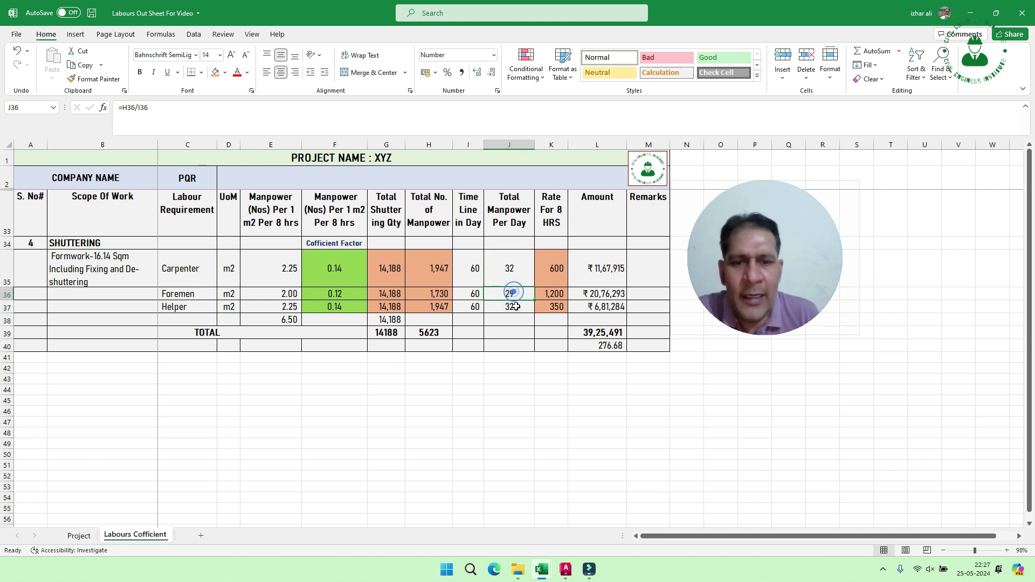
pyautogui.click(515, 306)
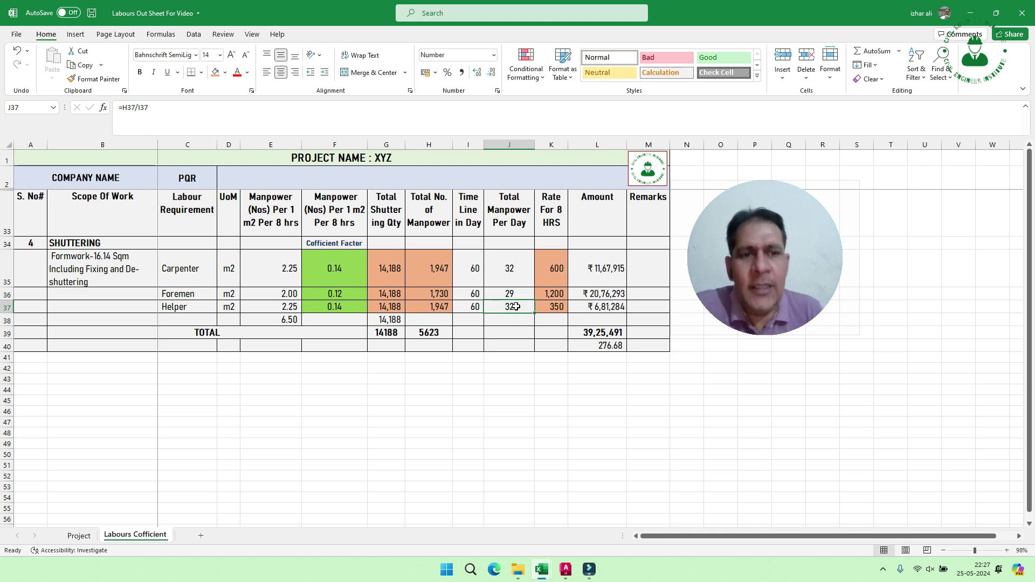
pyautogui.click(543, 272)
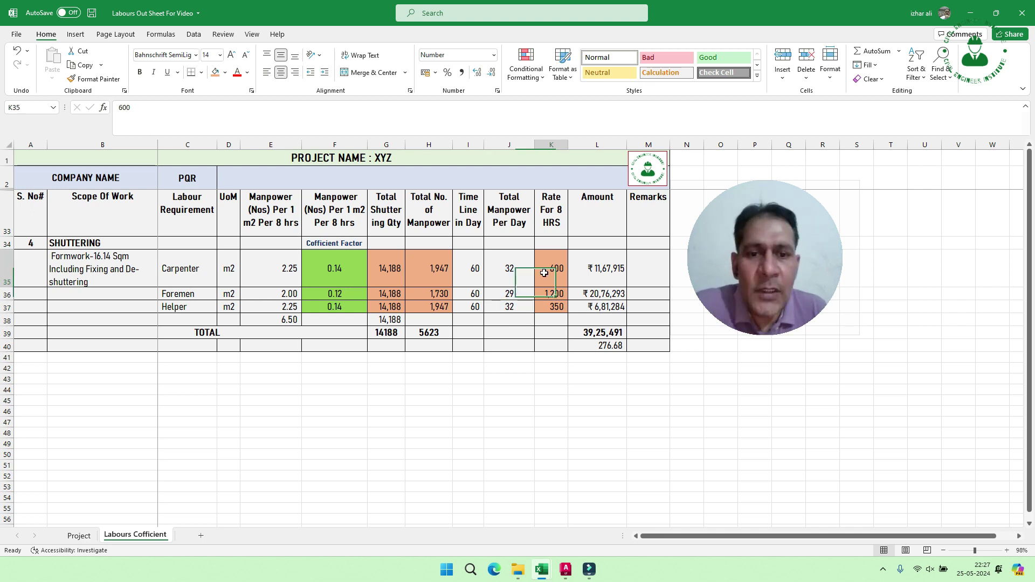
# Review the 8-hour rates of the carpenter, foreman and helper in K35:K37
pyautogui.click(177, 269)
pyautogui.click(555, 272)
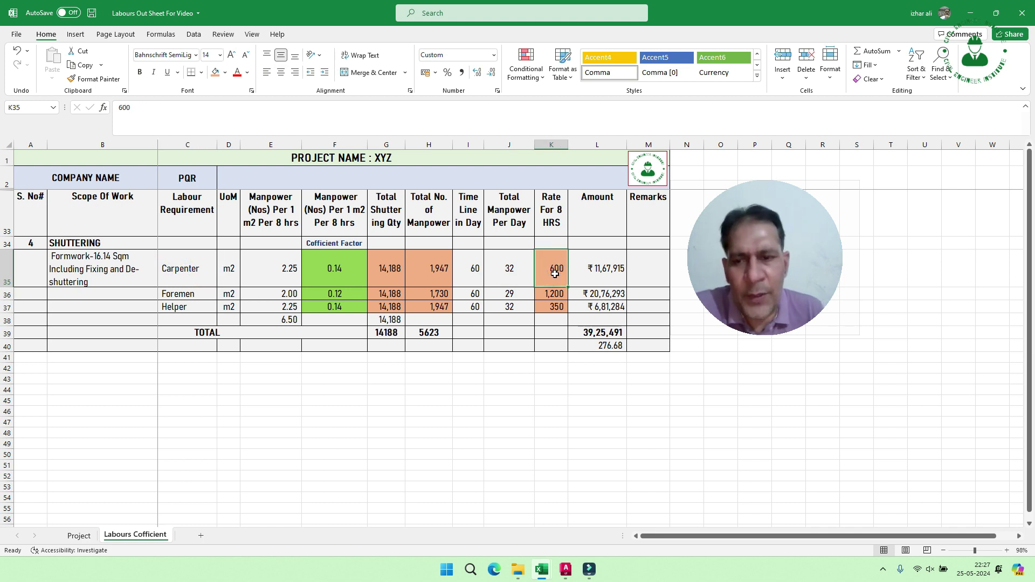
pyautogui.click(201, 281)
pyautogui.click(195, 293)
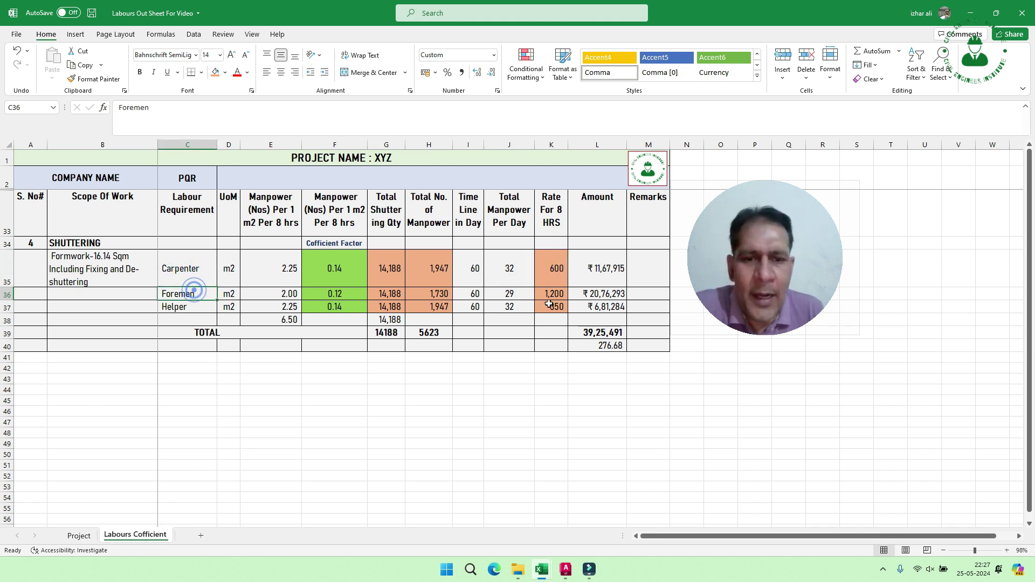
pyautogui.click(554, 293)
pyautogui.click(175, 308)
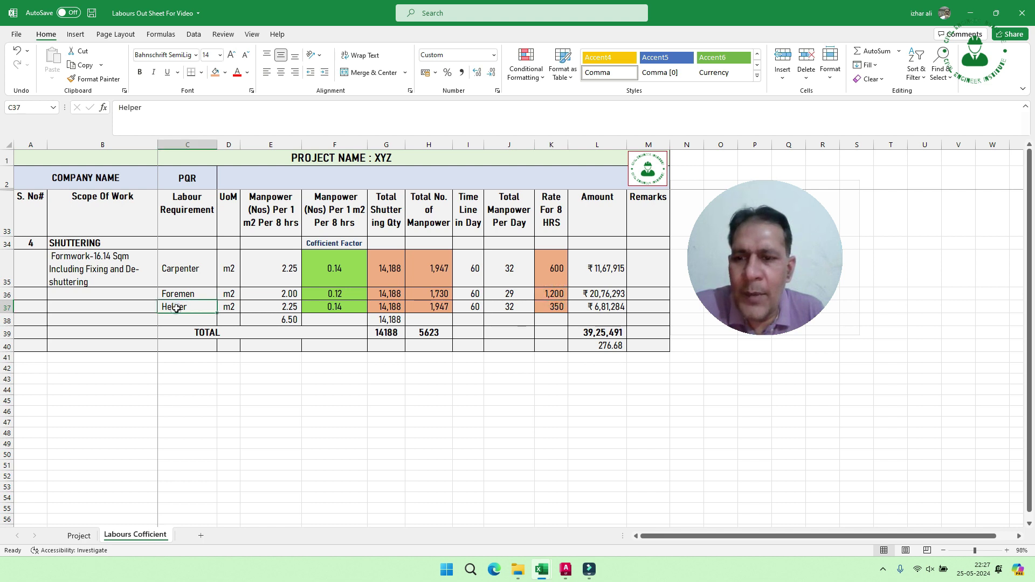
pyautogui.click(547, 305)
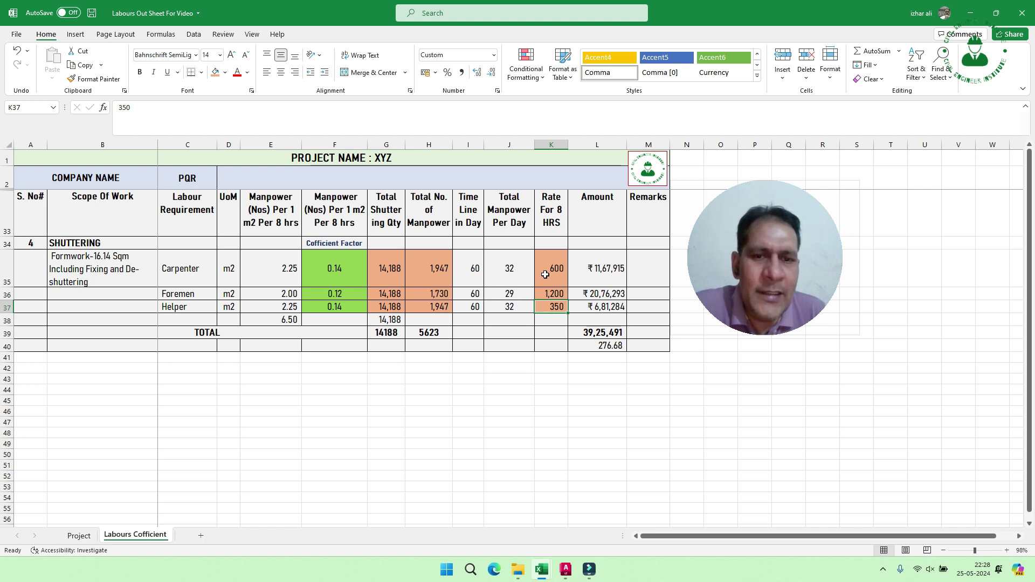
# Inspect the amount formulas for the three labour types in L35:L37 and their total in L39
pyautogui.doubleClick(599, 272)
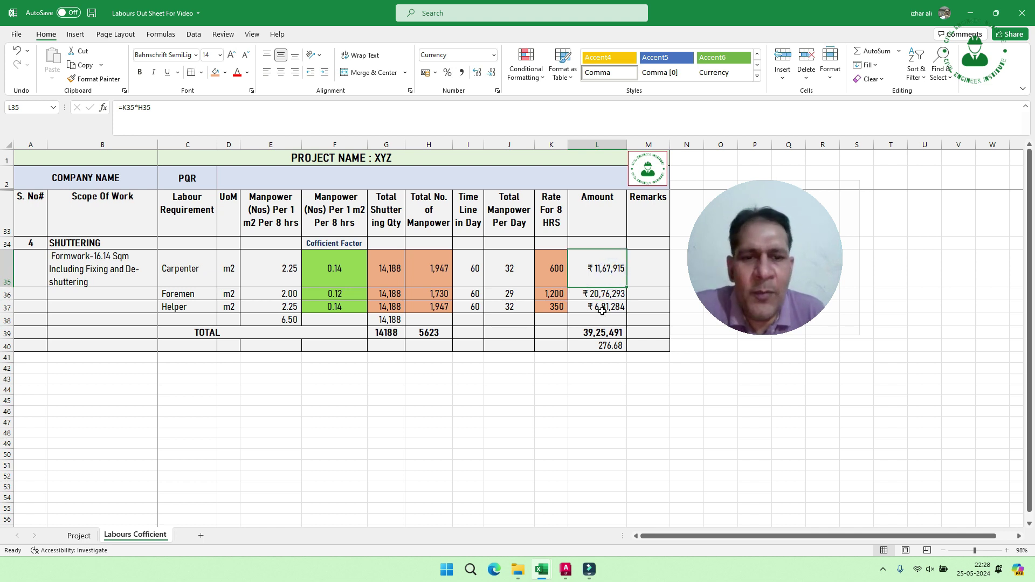
pyautogui.click(603, 293)
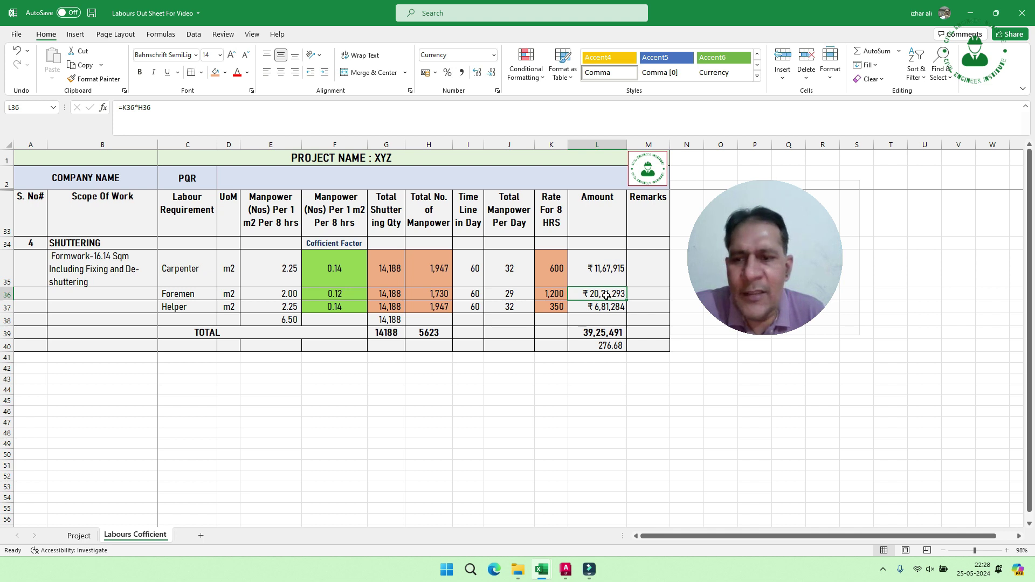
pyautogui.click(604, 307)
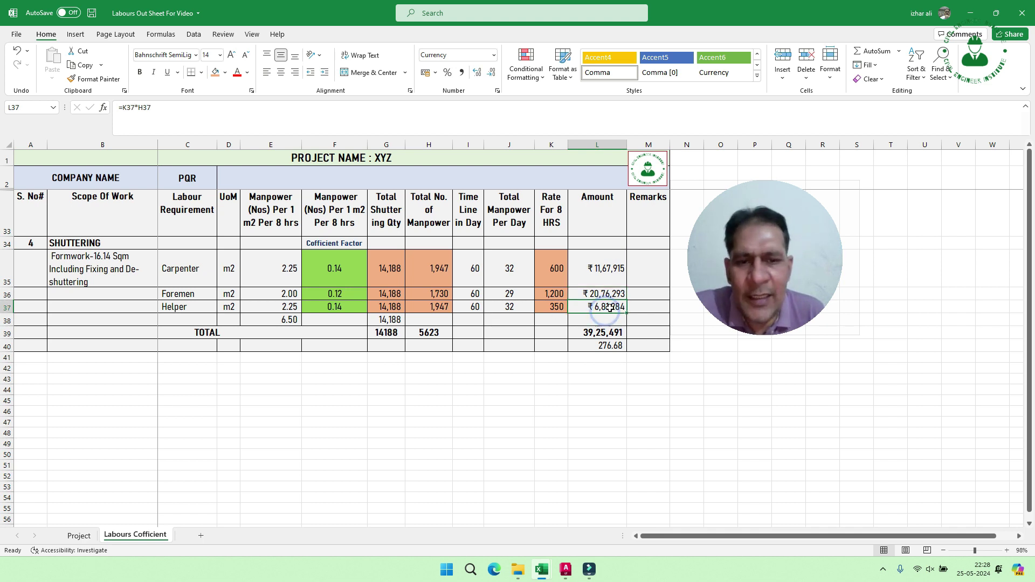
pyautogui.doubleClick(605, 331)
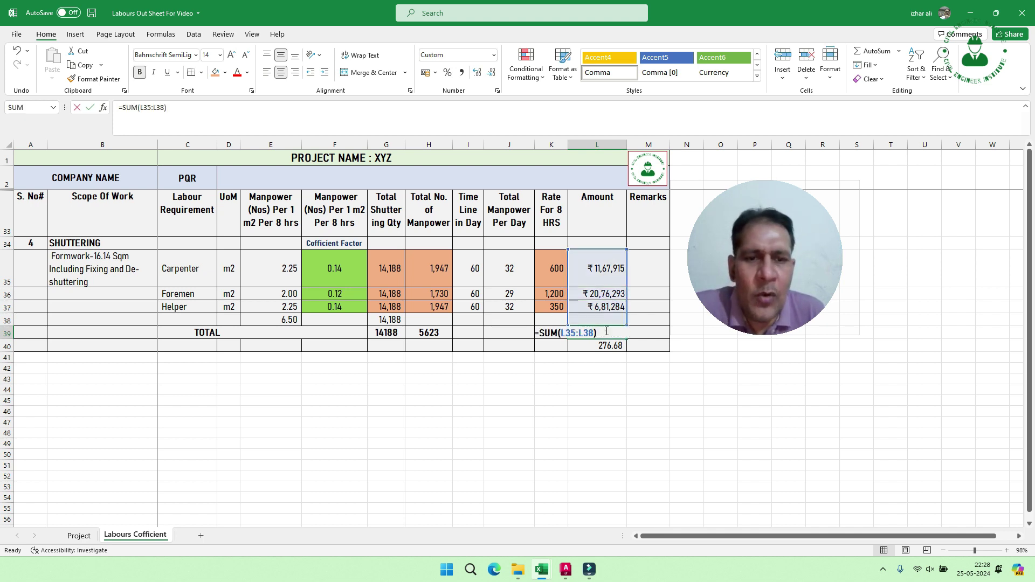
# Examine the unit cost formula in L40 together with its inputs, the total amount in L39 and total shuttering quantity in G39
pyautogui.click(608, 346)
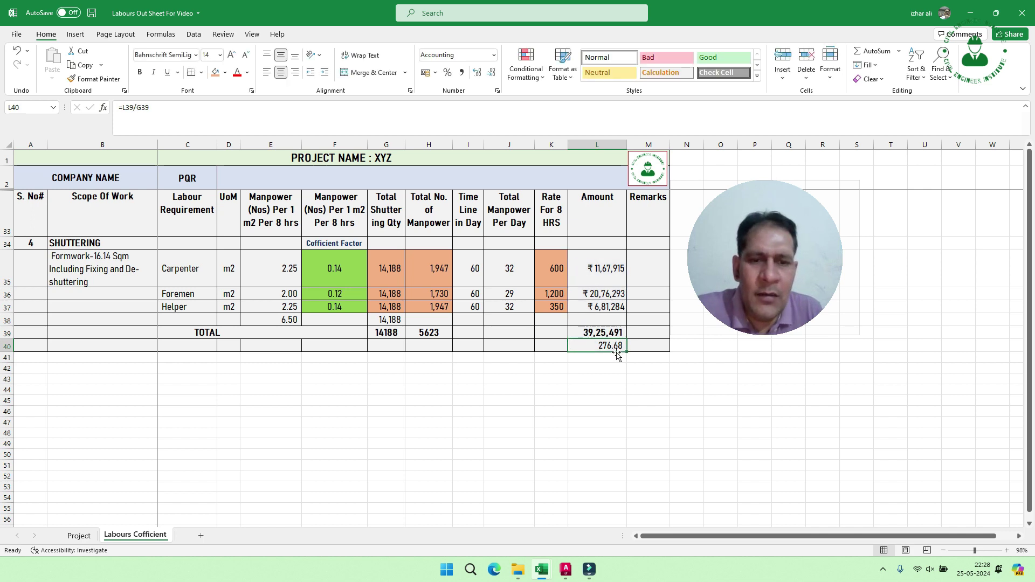
pyautogui.click(602, 333)
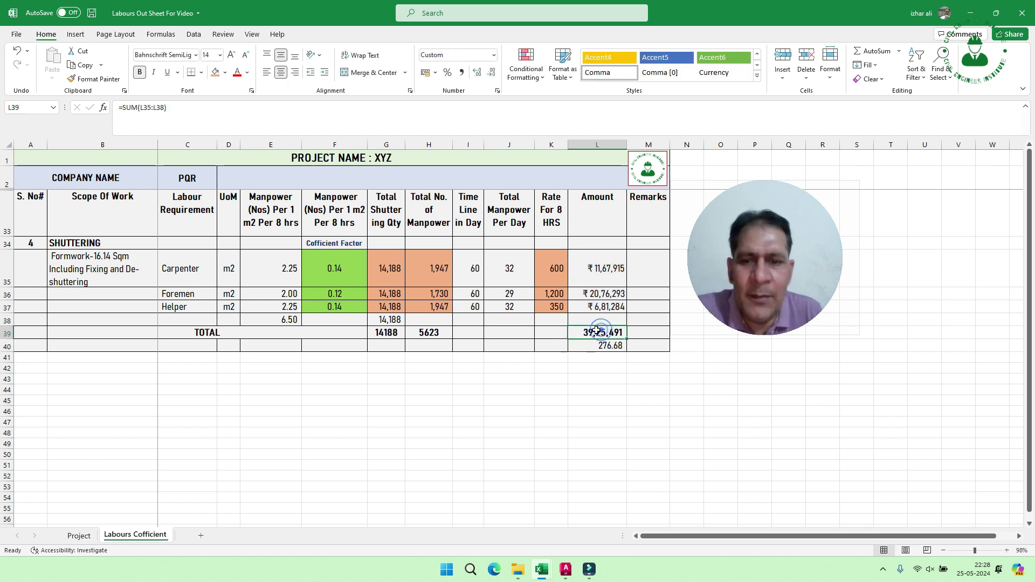
pyautogui.click(391, 333)
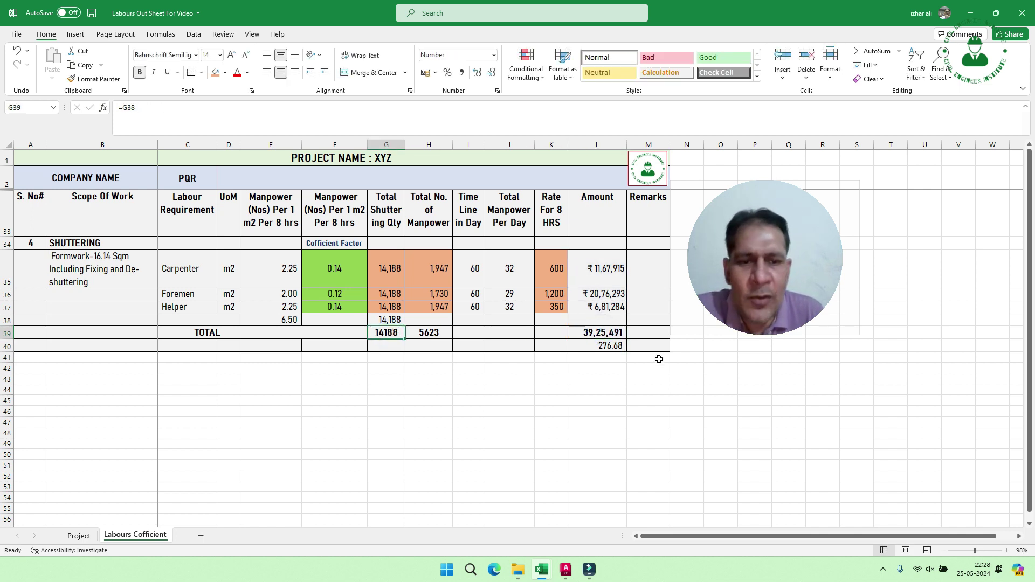
pyautogui.doubleClick(605, 346)
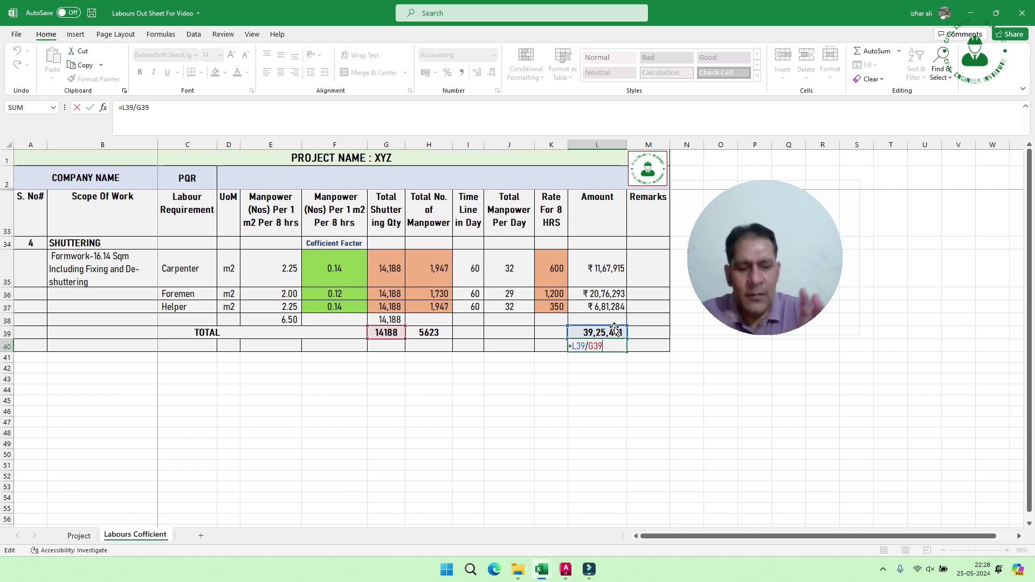
pyautogui.press('Return')
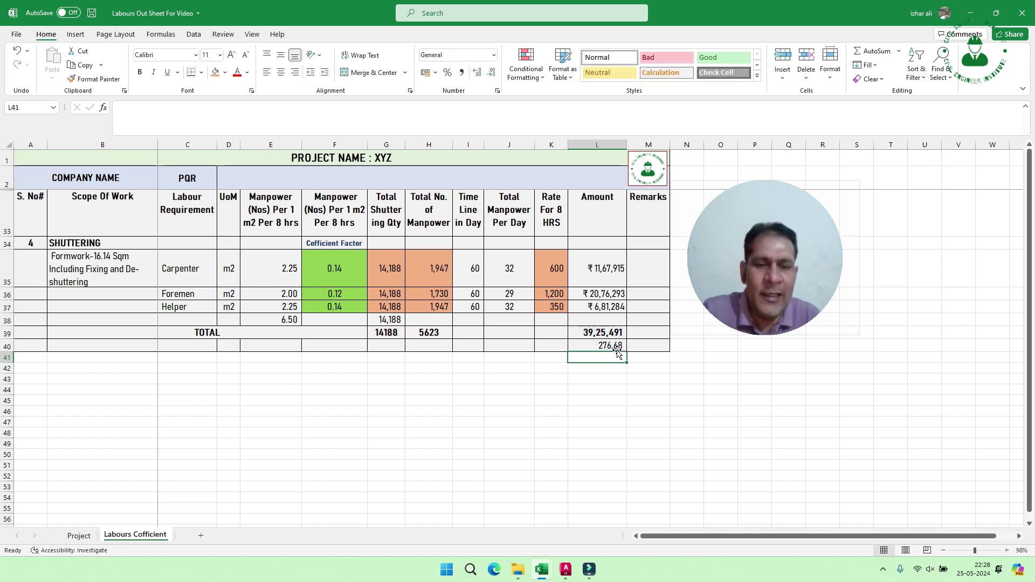
pyautogui.click(609, 346)
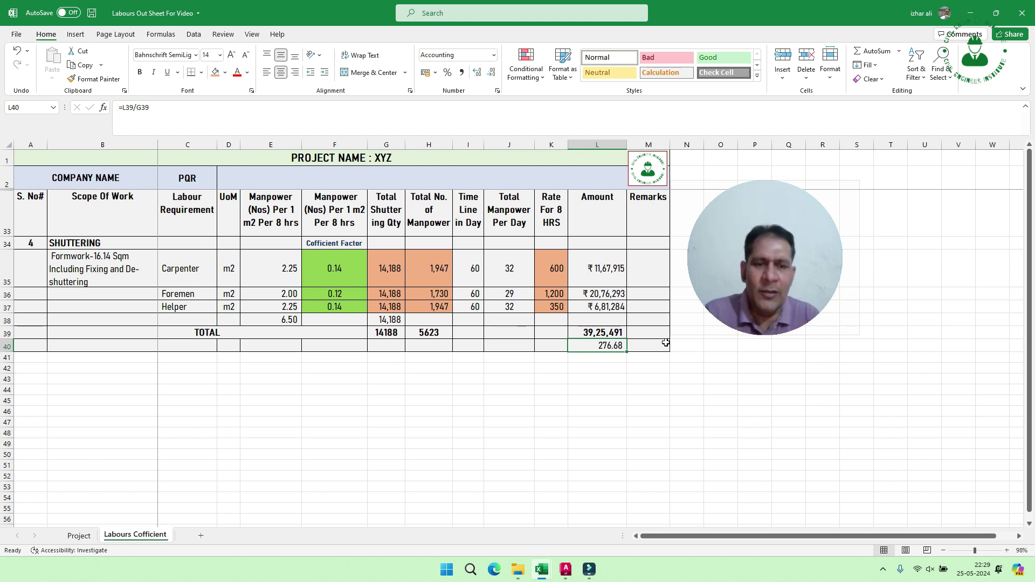
pyautogui.click(610, 348)
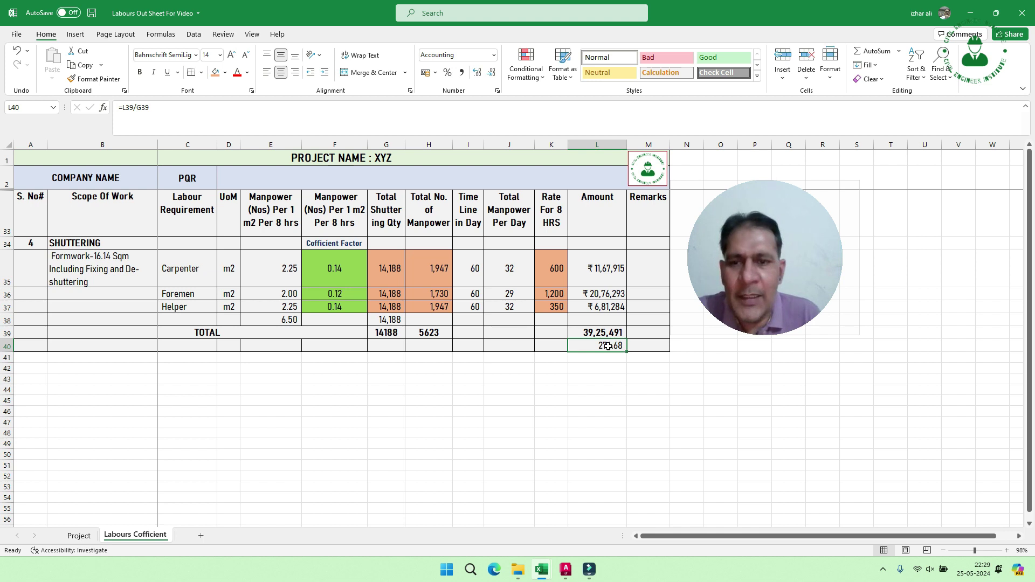
# Copy the coefficient factors in F35:F37 and paste them as values with number formatting into F44:F46
pyautogui.click(345, 268)
pyautogui.hotkey('shift', 'Down')
pyautogui.hotkey('shift', 'Down')
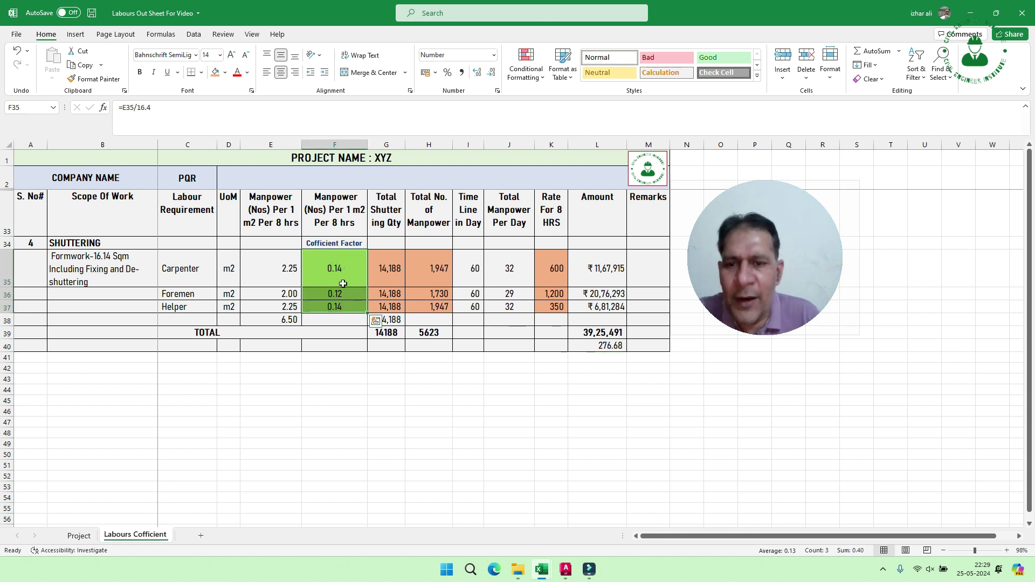
pyautogui.rightClick(341, 276)
pyautogui.click(360, 284)
pyautogui.hotkey('ctrl', 'c')
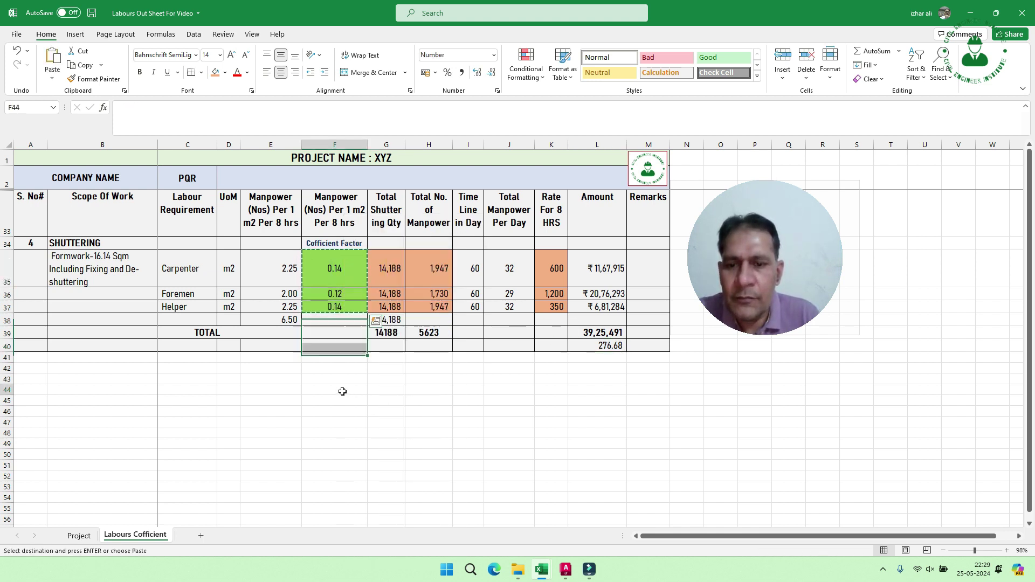
pyautogui.rightClick(343, 393)
pyautogui.click(386, 147)
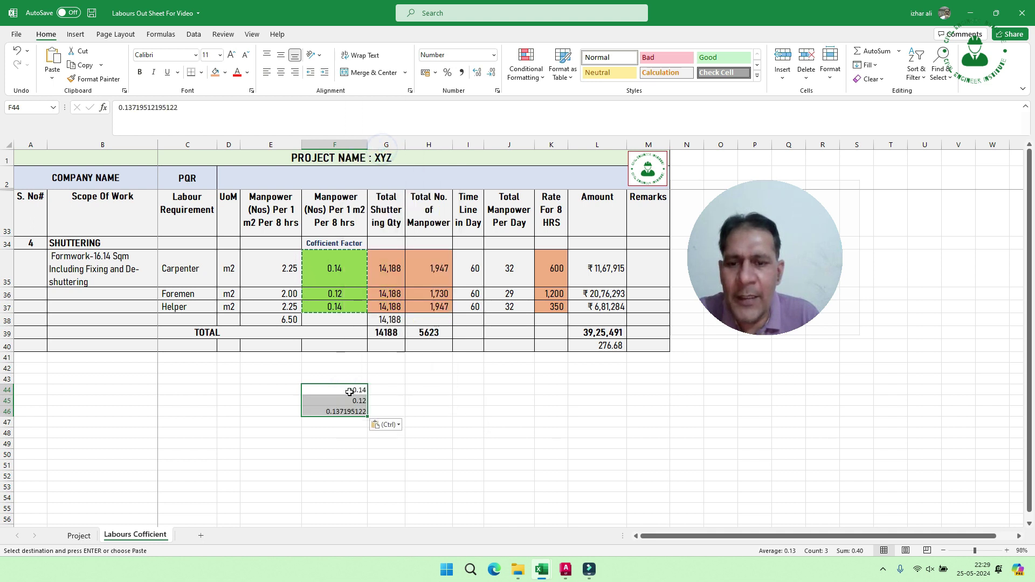
# Format the pasted coefficients in F44:F46 to two decimal places
pyautogui.click(478, 74)
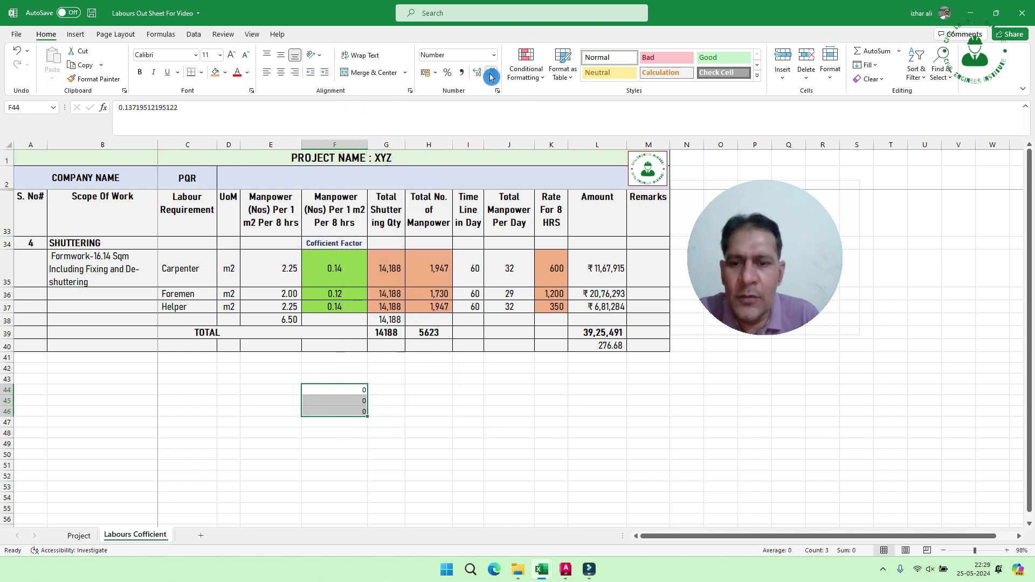
pyautogui.click(478, 73)
pyautogui.click(478, 73)
pyautogui.click(479, 74)
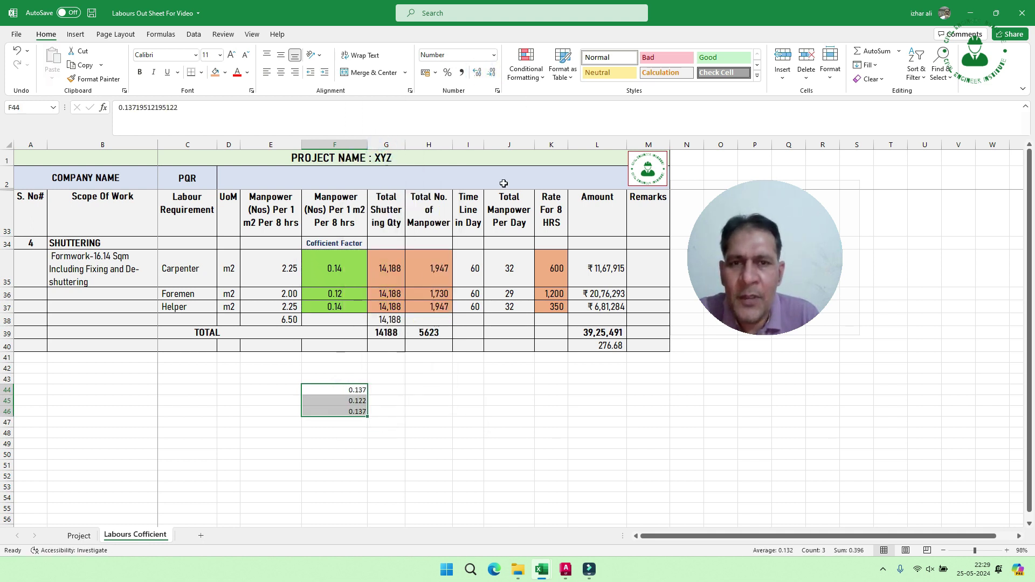
pyautogui.click(496, 76)
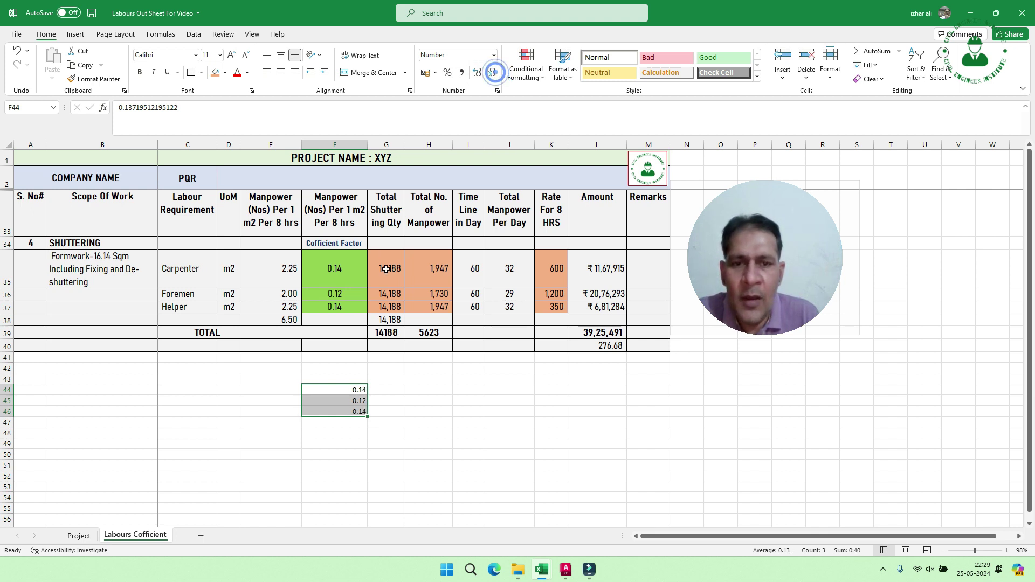
# Copy the 8-hour rates in K35:K37 and paste them as values into G44:G46 beside the coefficients
pyautogui.moveTo(551, 268); pyautogui.dragTo(551, 306)
pyautogui.rightClick(551, 271)
pyautogui.click(581, 275)
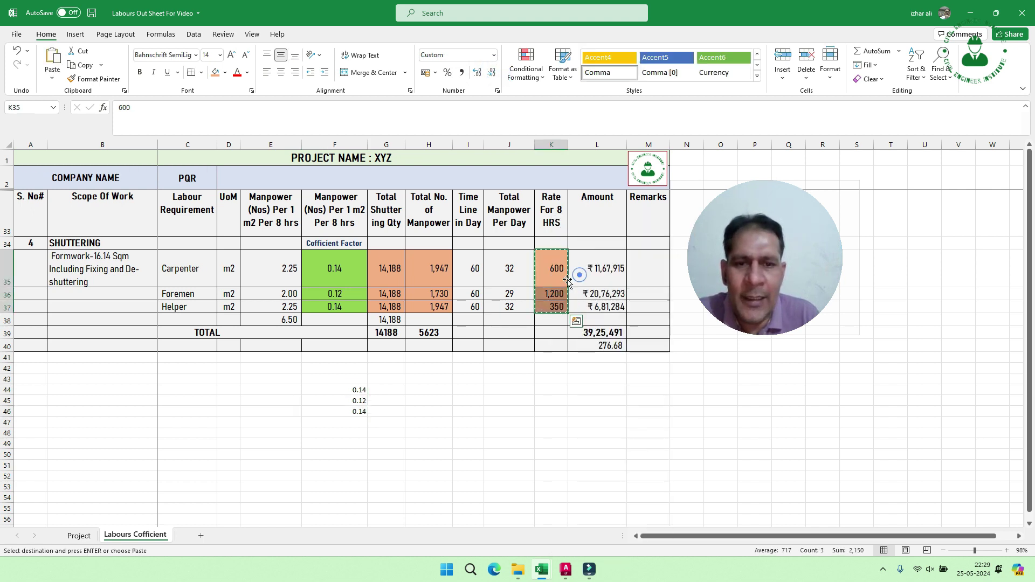
pyautogui.rightClick(391, 391)
pyautogui.click(434, 141)
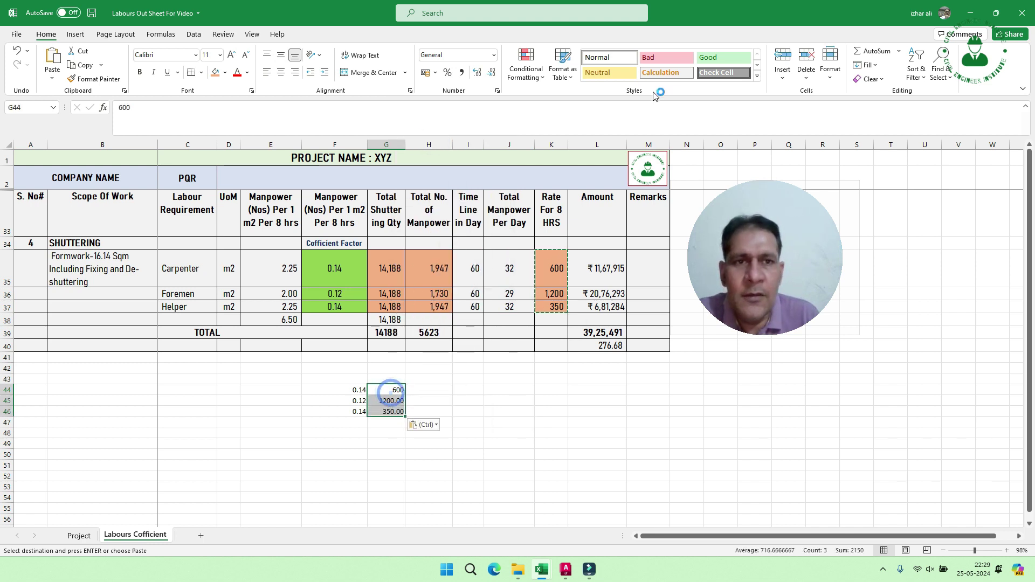
# Try to reduce the decimal places of the pasted rates in G44:G46
pyautogui.click(578, 76)
pyautogui.click(493, 74)
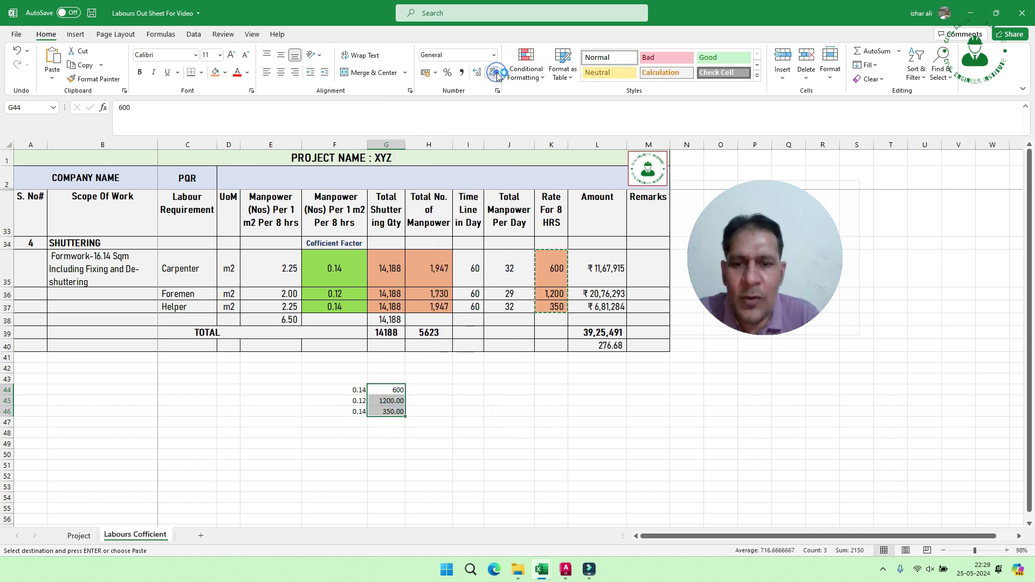
pyautogui.click(397, 400)
pyautogui.moveTo(397, 390); pyautogui.dragTo(393, 411)
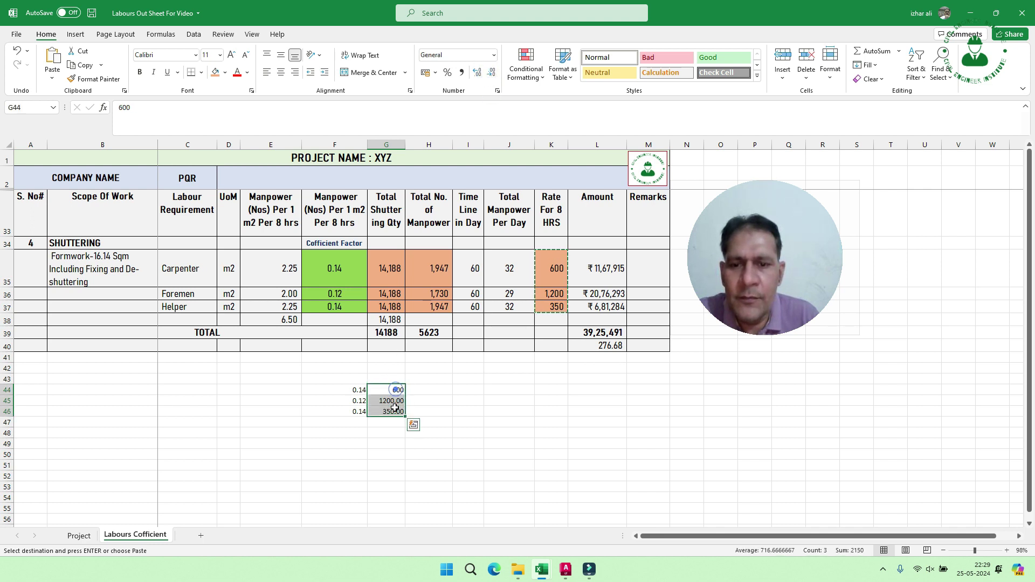
pyautogui.click(494, 74)
pyautogui.click(397, 401)
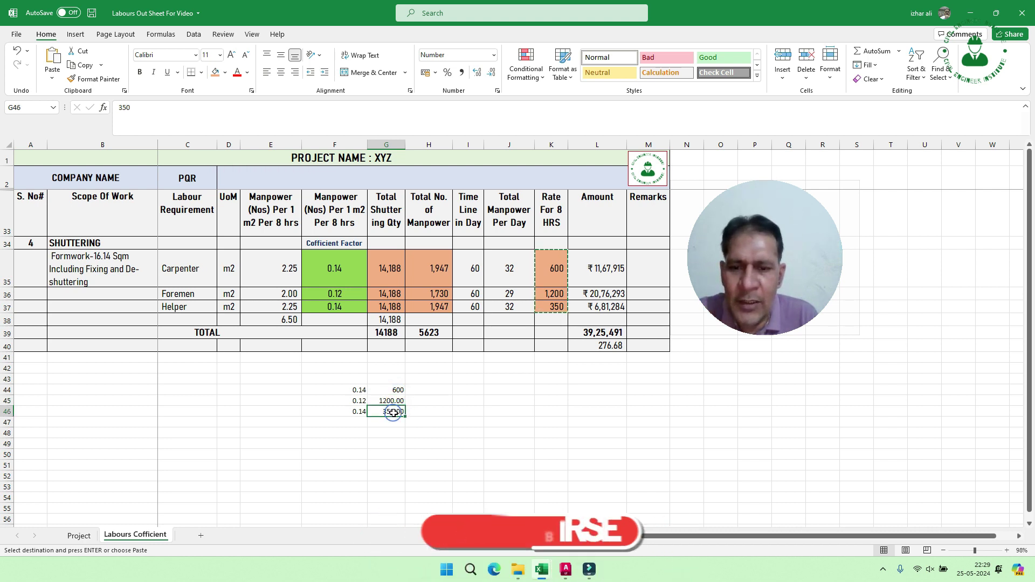
# Multiply rate by coefficient in H44 with =G44*F44 and fill the formula down to H46
pyautogui.click(443, 390)
pyautogui.write('=')
pyautogui.click(389, 389)
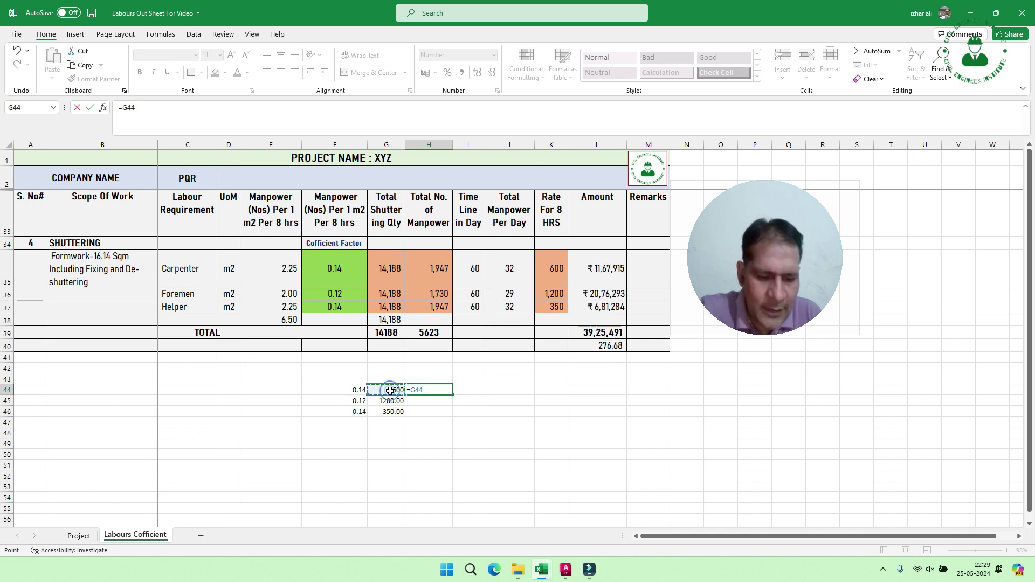
pyautogui.write('*')
pyautogui.click(359, 390)
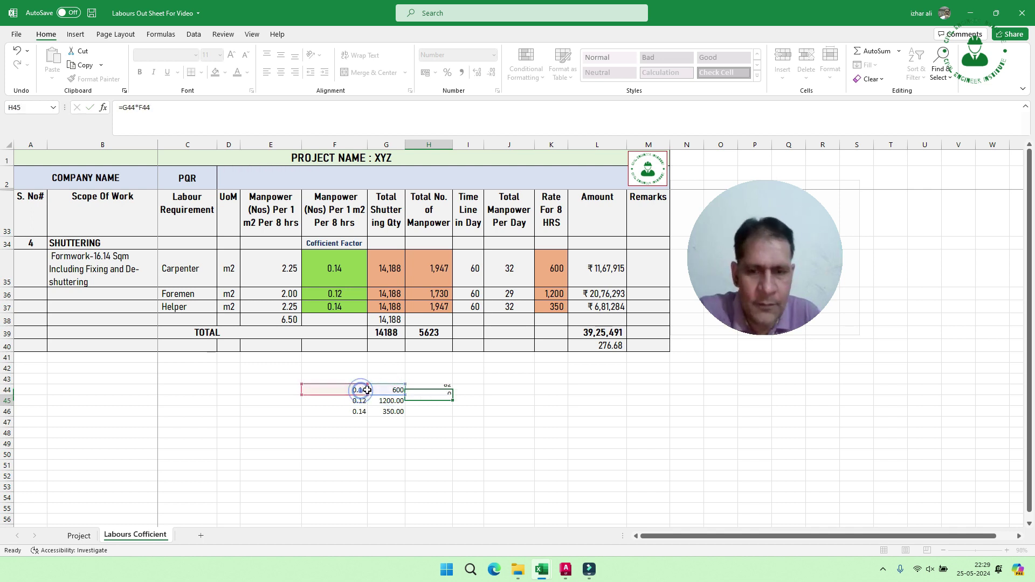
pyautogui.press('Return')
pyautogui.click(444, 390)
pyautogui.moveTo(452, 394); pyautogui.dragTo(447, 412)
# Check the coefficient, rate and resulting cost per square metre for each labour type in rows 44 to 46
pyautogui.click(360, 391)
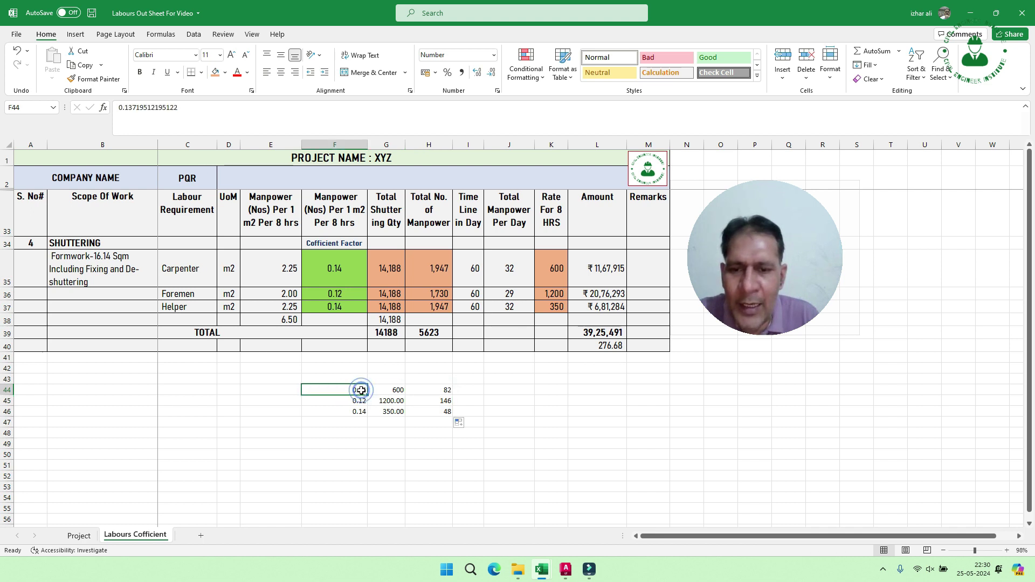
pyautogui.click(406, 391)
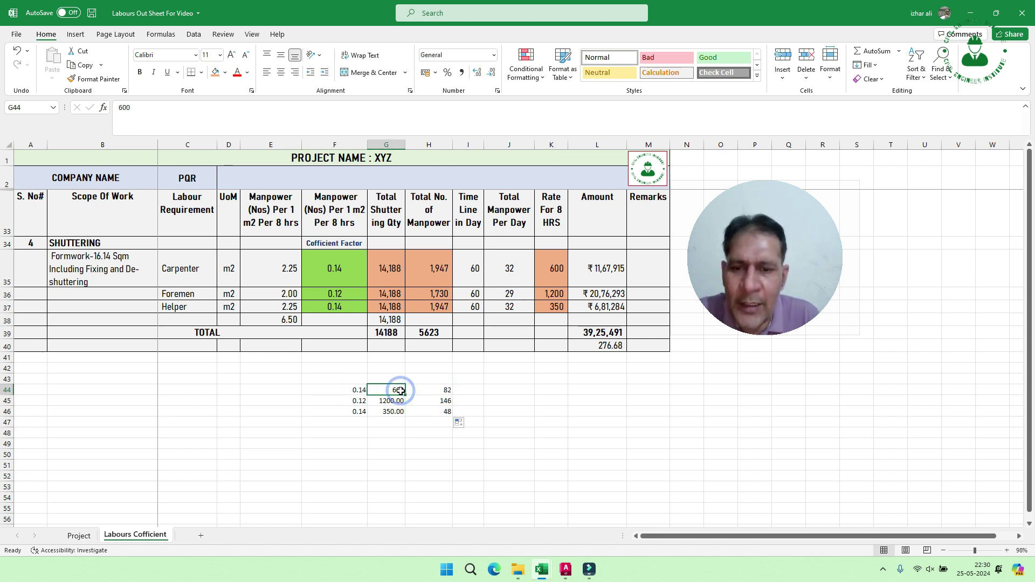
pyautogui.click(359, 390)
pyautogui.click(431, 389)
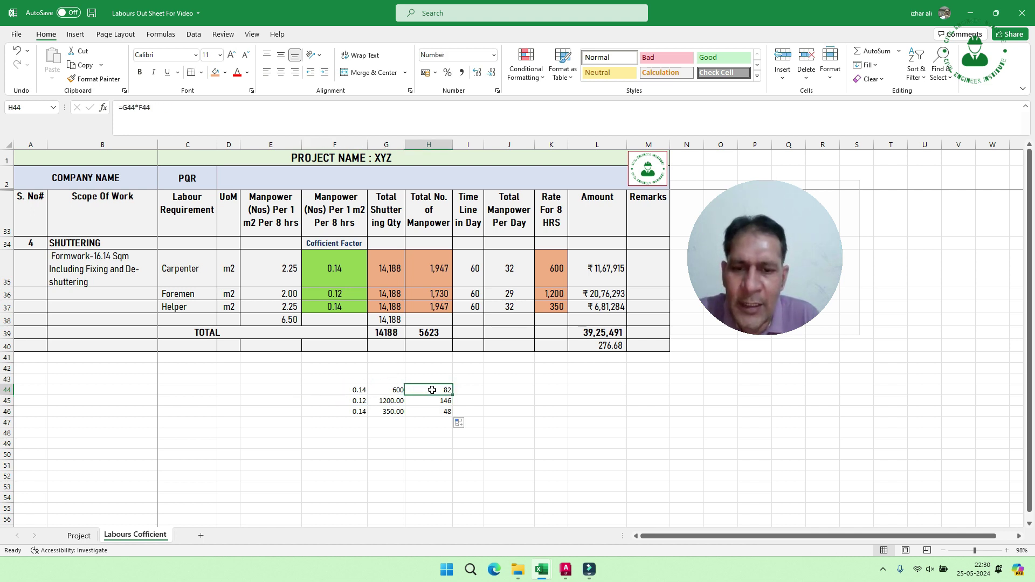
pyautogui.click(383, 400)
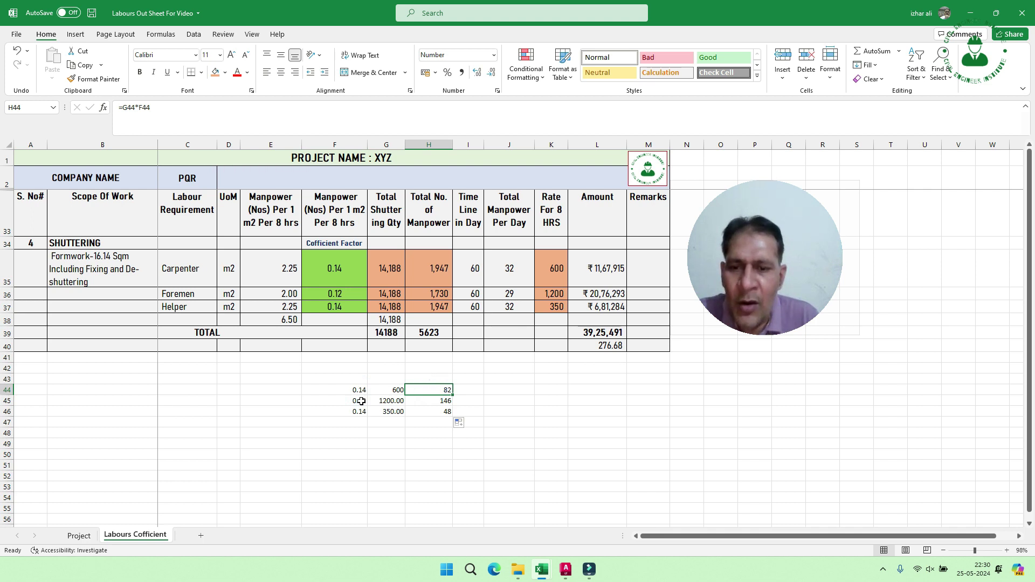
pyautogui.click(358, 401)
pyautogui.click(434, 400)
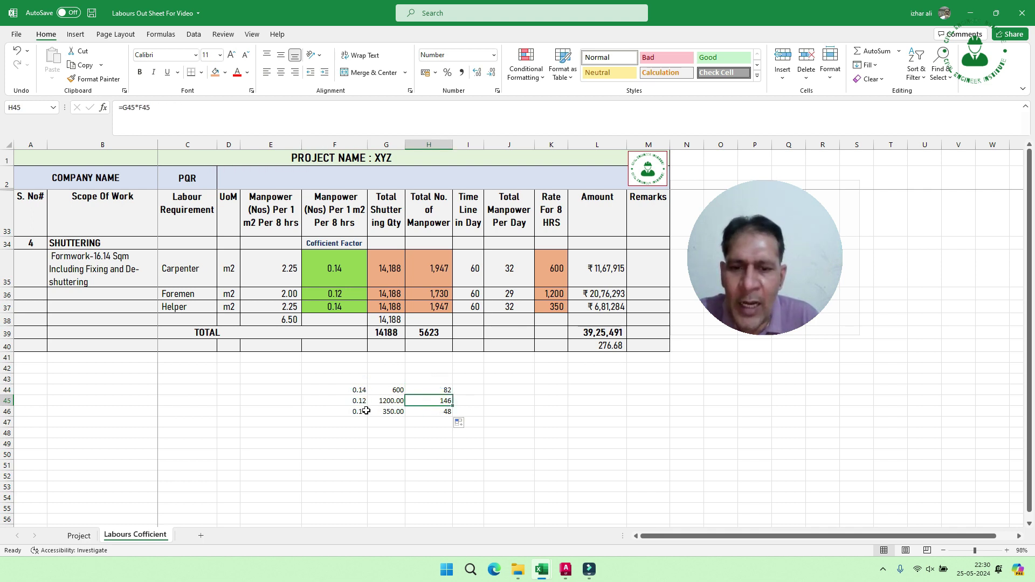
pyautogui.click(435, 412)
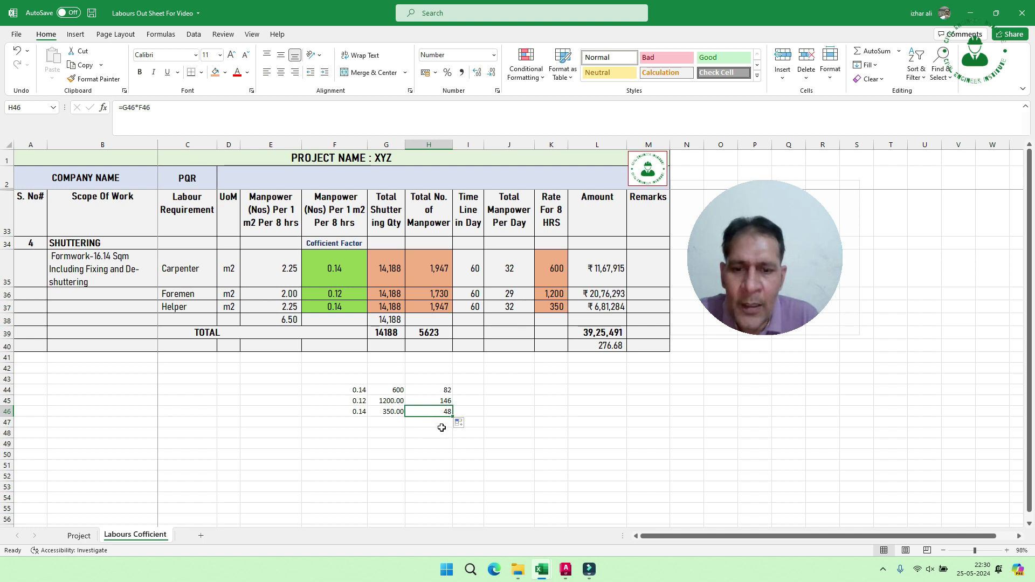
# Total the three labour costs in H47 with =SUM(H44:H46)
pyautogui.click(443, 424)
pyautogui.click(873, 51)
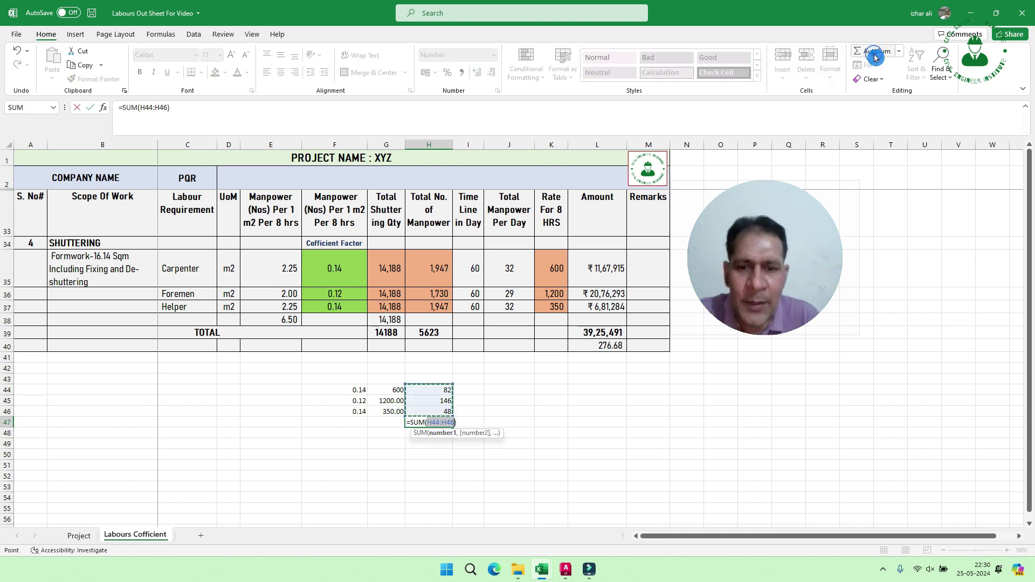
pyautogui.press('Return')
# Compare the summed unit cost in H47 with the unit cost calculated in L40
pyautogui.click(443, 423)
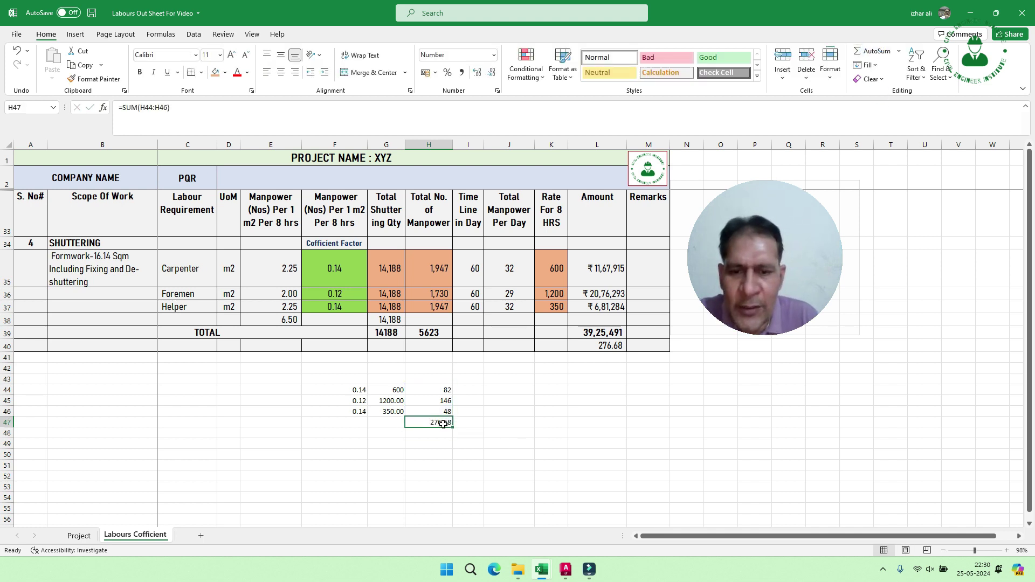
pyautogui.click(587, 348)
pyautogui.click(442, 423)
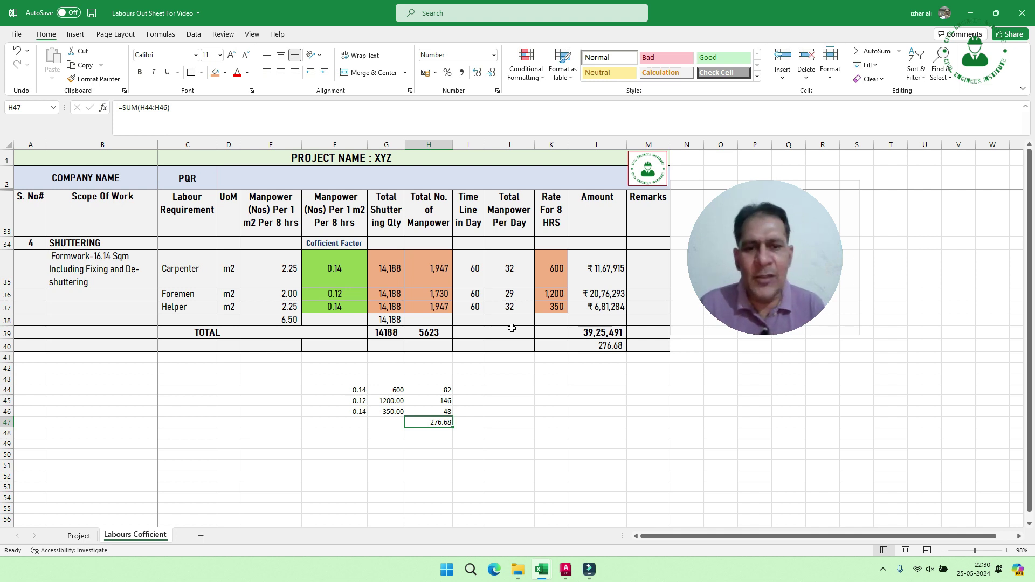
pyautogui.click(446, 422)
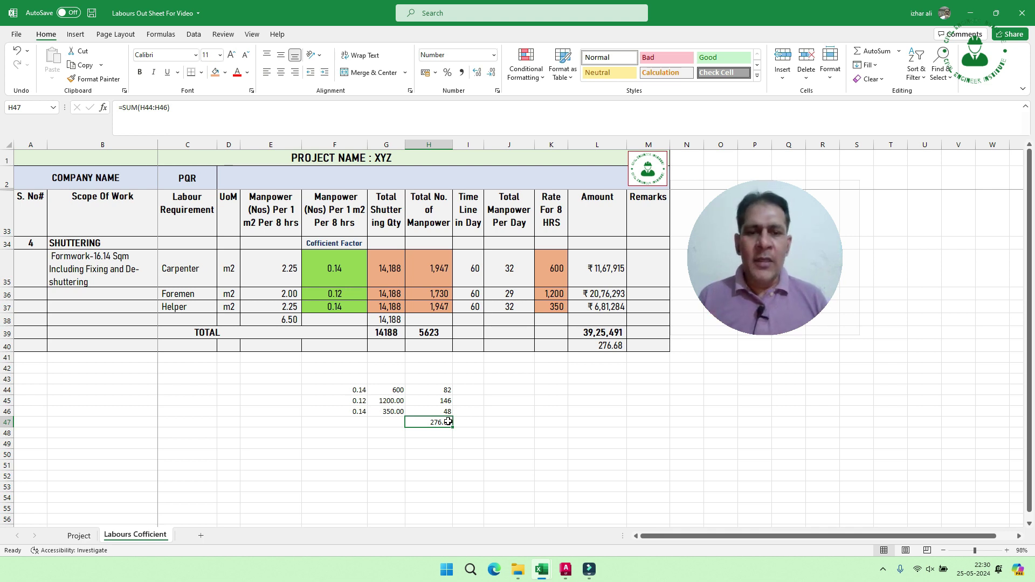
pyautogui.click(607, 347)
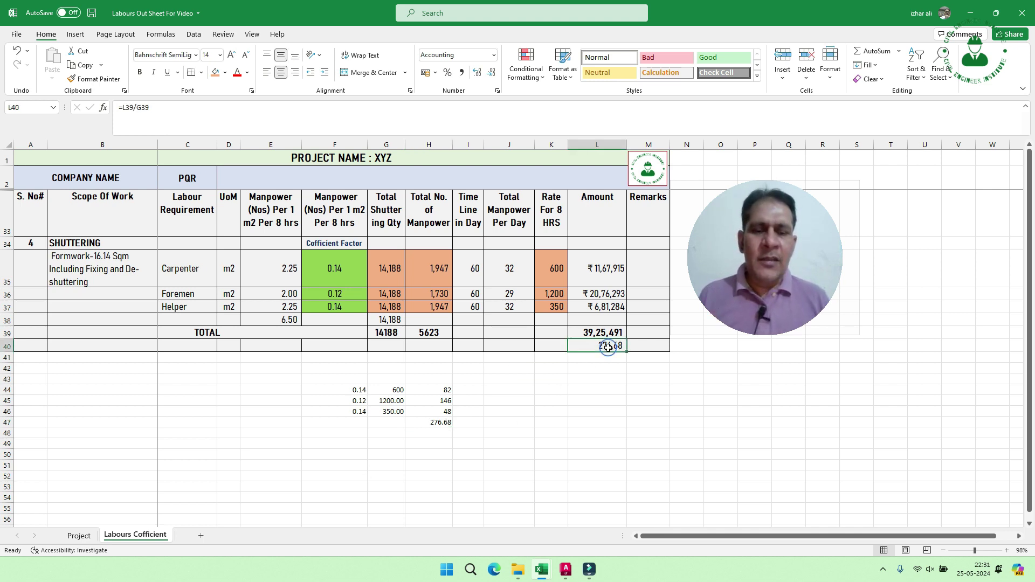